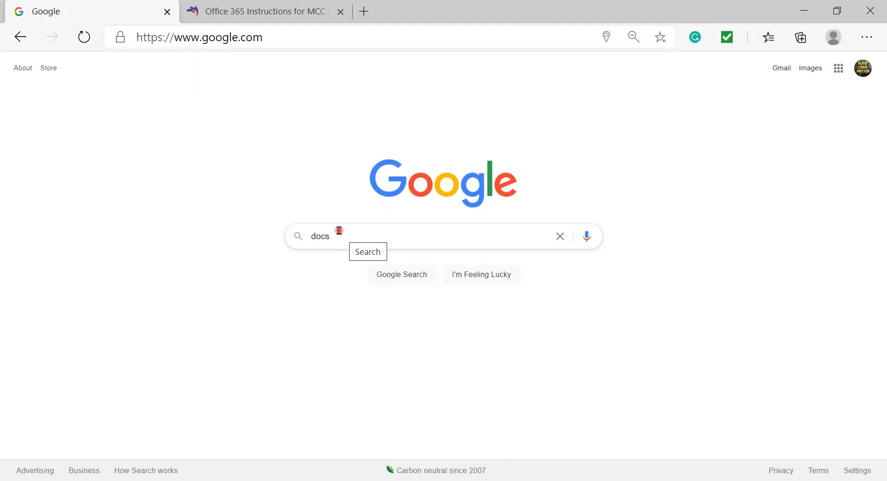
- Switch to the MCC tab and scroll down to the Office 365 Instructions section
{"action": "left_click", "coordinate": [213, 14]}
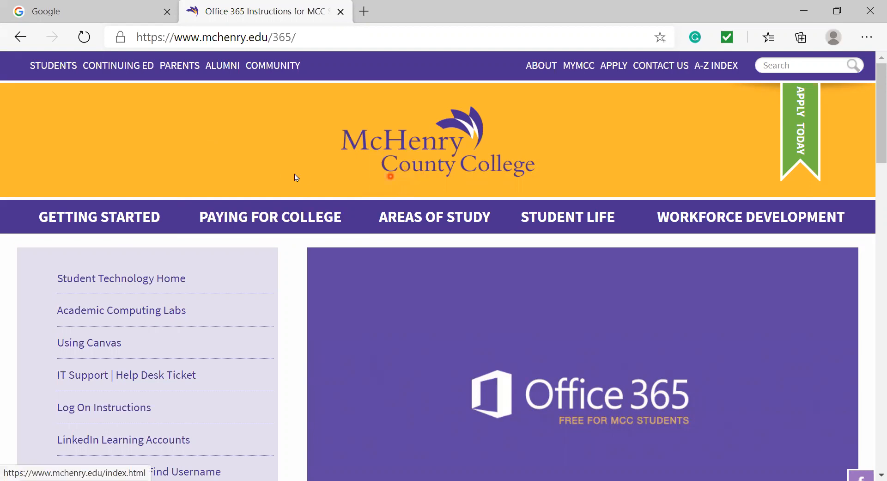
{"action": "scroll", "coordinate": [308, 174], "scroll_direction": "down", "scroll_amount": 6}
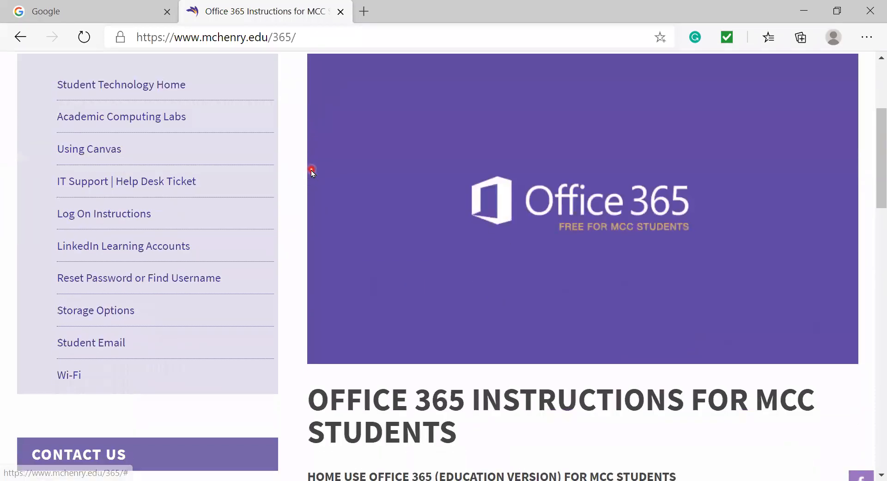
{"action": "scroll", "coordinate": [312, 171], "scroll_direction": "down", "scroll_amount": 1}
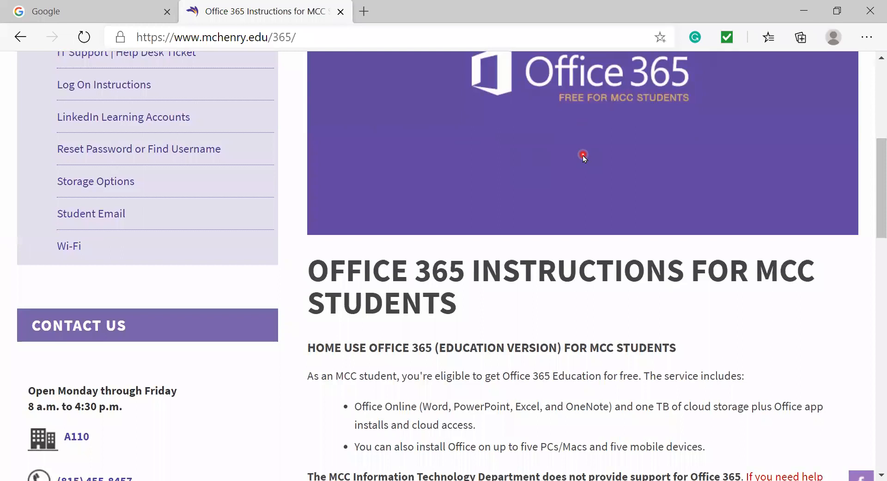
{"action": "scroll", "coordinate": [581, 159], "scroll_direction": "down", "scroll_amount": 4}
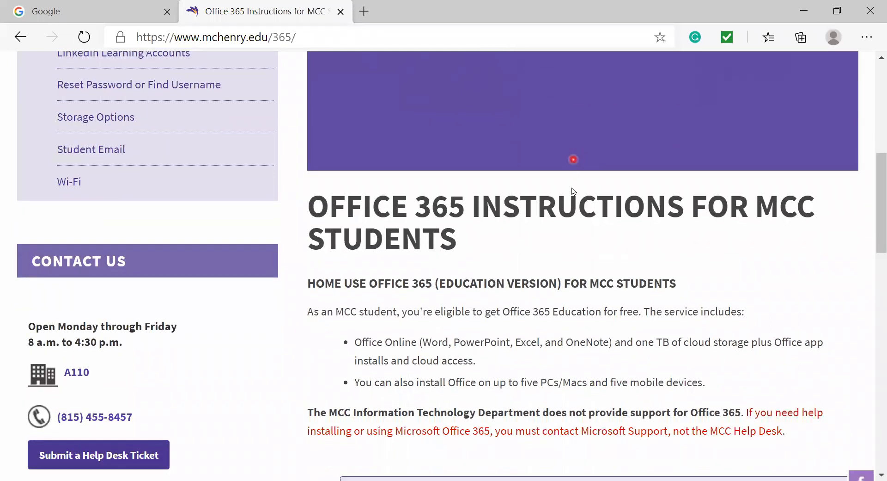
{"action": "left_click_drag", "start_coordinate": [480, 237], "coordinate": [354, 215]}
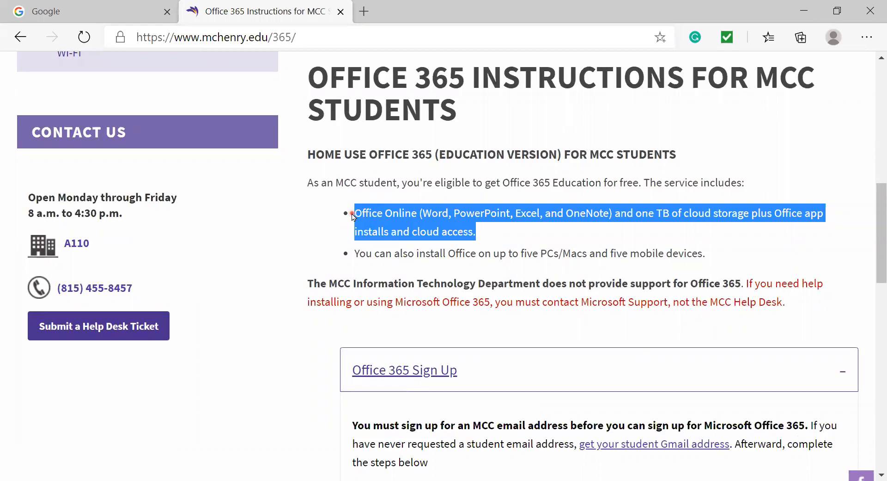
{"action": "left_click", "coordinate": [509, 215]}
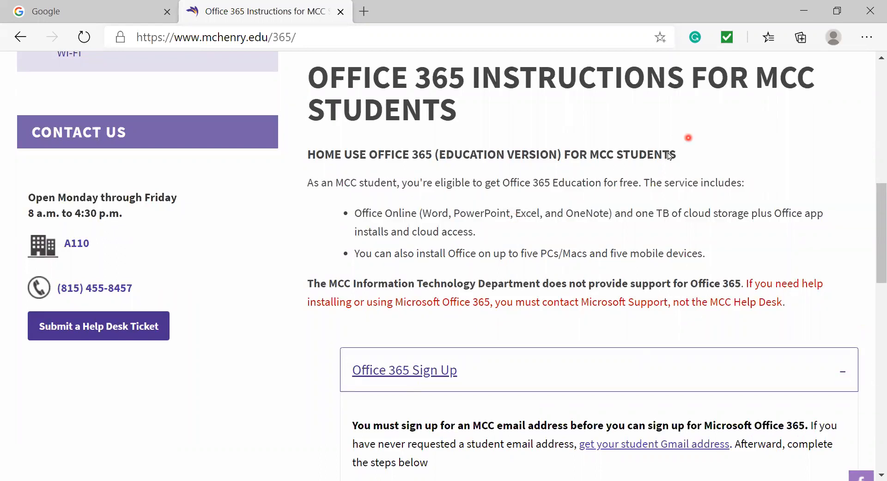
{"action": "scroll", "coordinate": [668, 155], "scroll_direction": "up", "scroll_amount": 7}
{"action": "scroll", "coordinate": [666, 155], "scroll_direction": "down", "scroll_amount": 11}
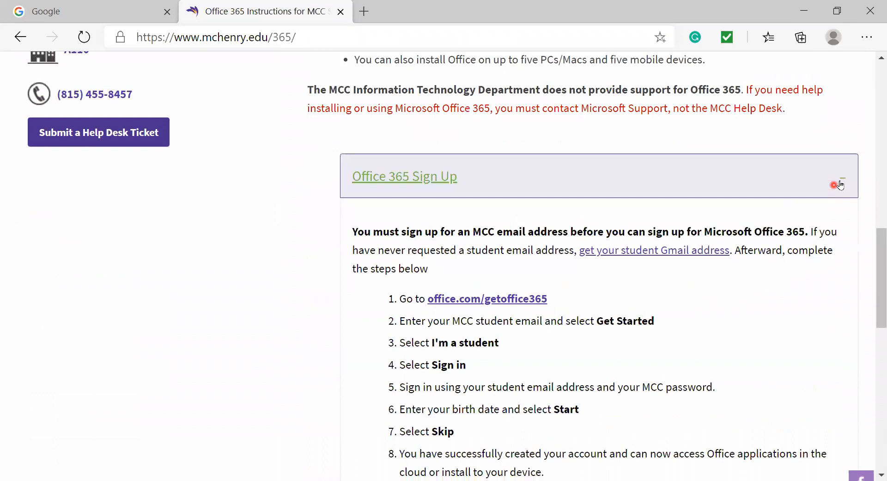
- Re-expand the Office 365 Sign Up section and scroll to its eleven student steps
{"action": "left_click", "coordinate": [841, 184]}
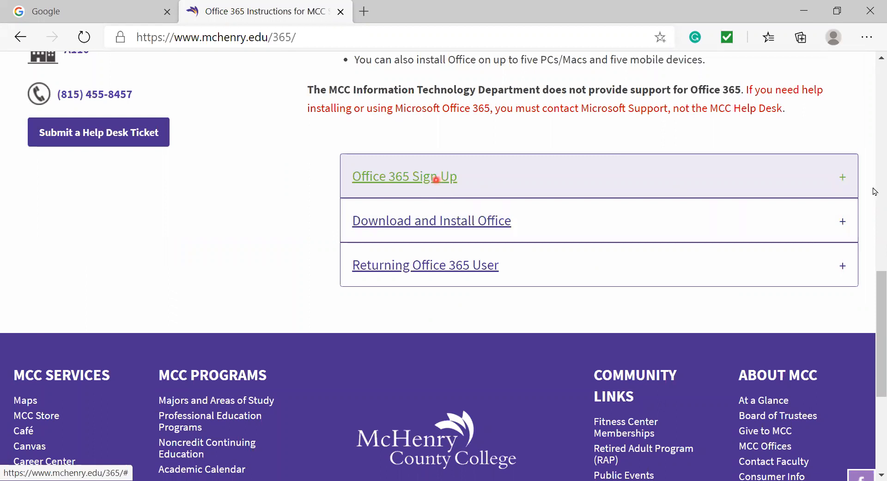
{"action": "left_click", "coordinate": [844, 184]}
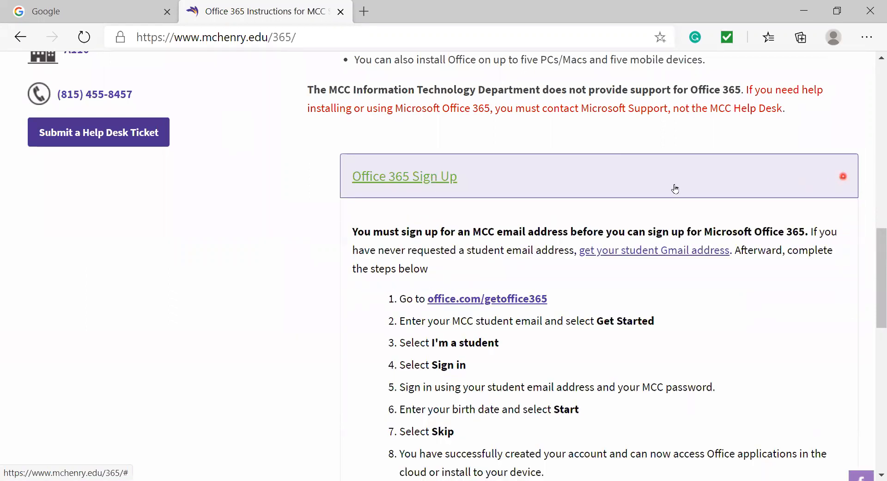
{"action": "scroll", "coordinate": [675, 187], "scroll_direction": "down", "scroll_amount": 3}
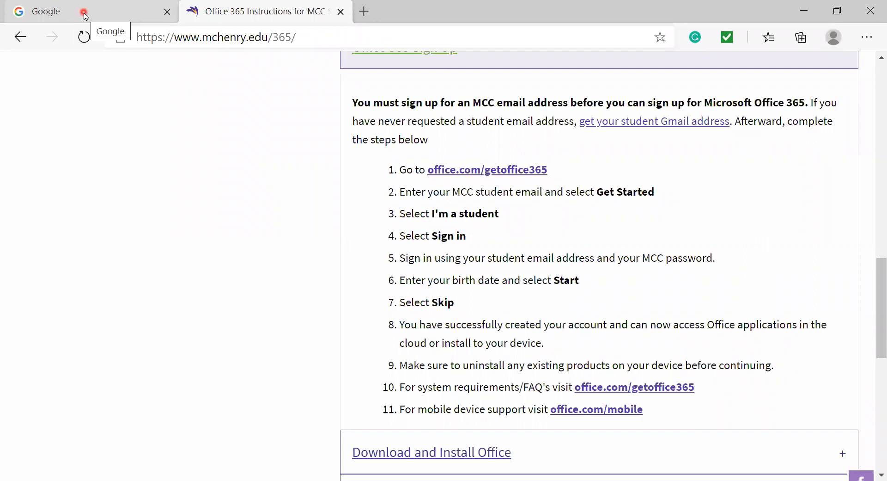
- Search Google for 'docs' and go through the about page to the Google Docs home
{"action": "left_click", "coordinate": [85, 15]}
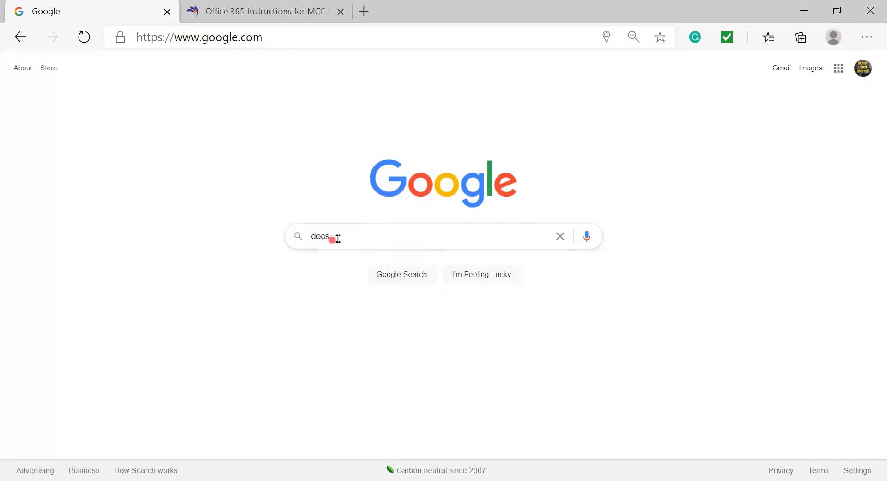
{"action": "left_click", "coordinate": [356, 246]}
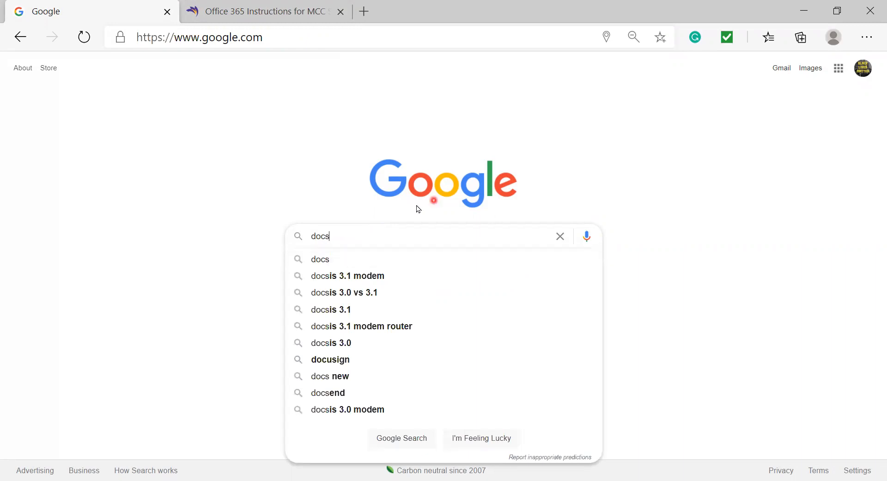
{"action": "left_click", "coordinate": [351, 258]}
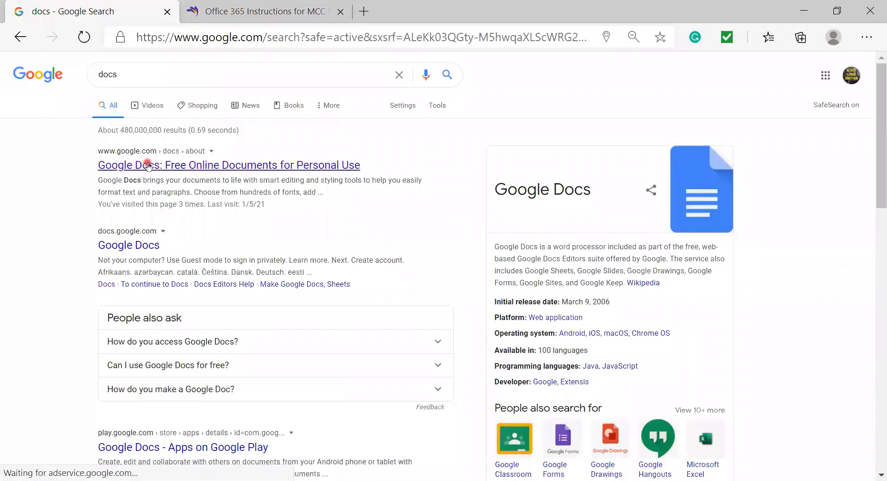
{"action": "left_click", "coordinate": [147, 165]}
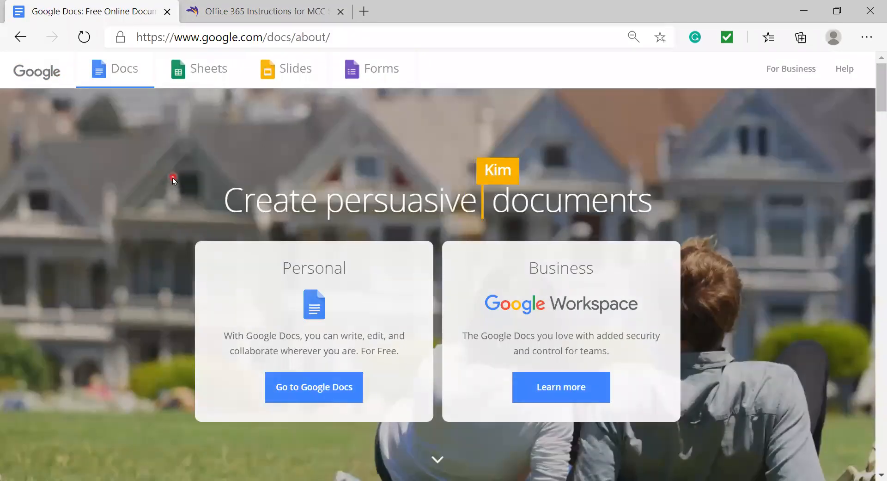
{"action": "left_click", "coordinate": [322, 393]}
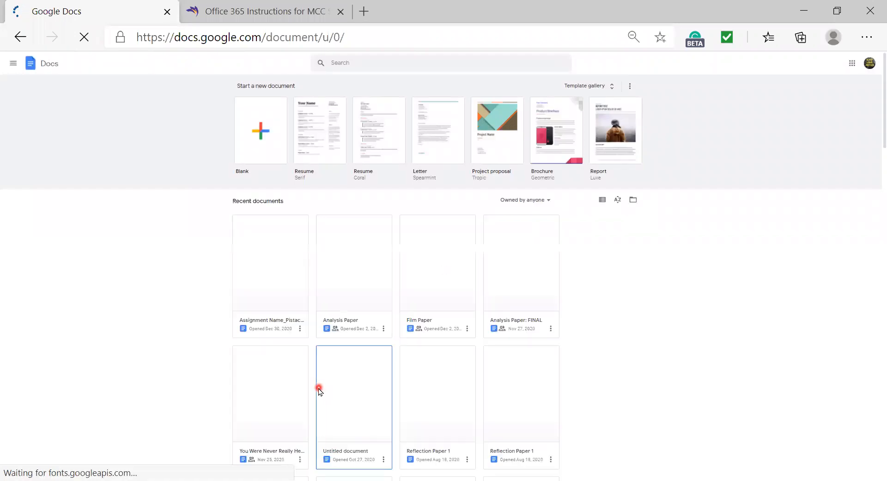
- Create a blank Untitled document and zoom the page view to 110%
{"action": "left_click", "coordinate": [266, 146]}
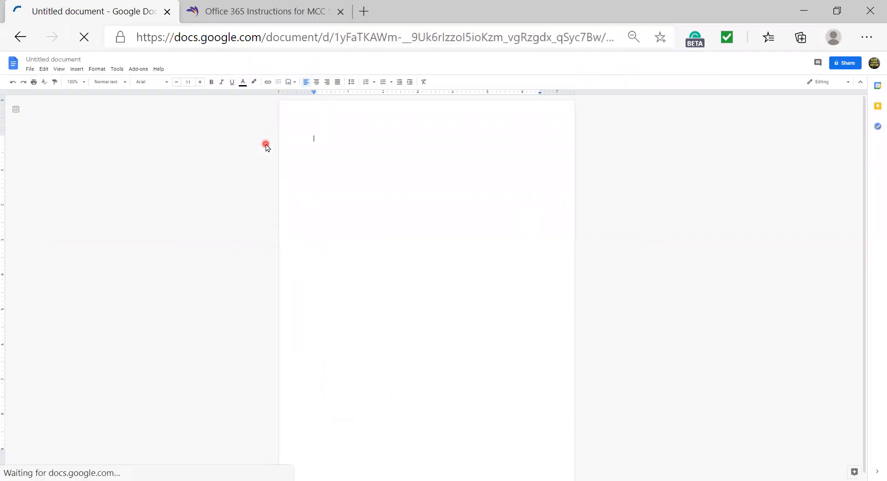
{"action": "key", "text": "ctrl+plus"}
{"action": "key", "text": "ctrl+plus"}
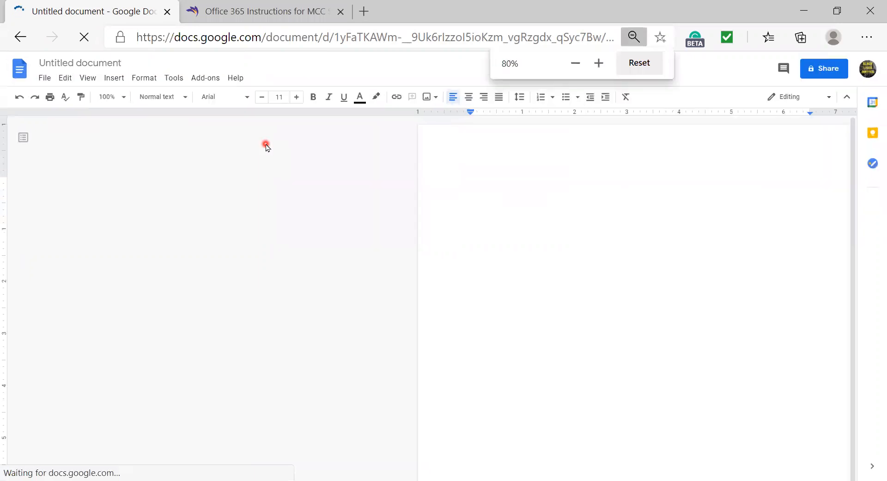
{"action": "key", "text": "ctrl+plus"}
{"action": "key", "text": "ctrl+plus"}
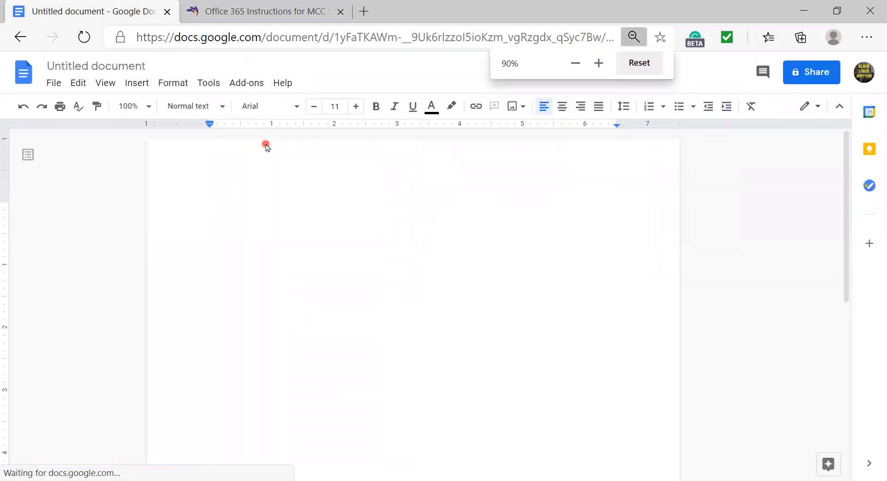
{"action": "key", "text": "ctrl+plus"}
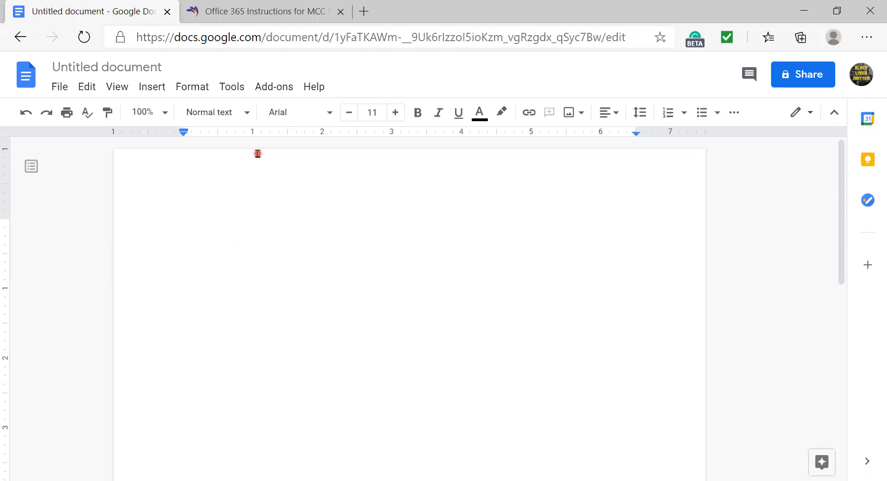
{"action": "key", "text": "ctrl+plus"}
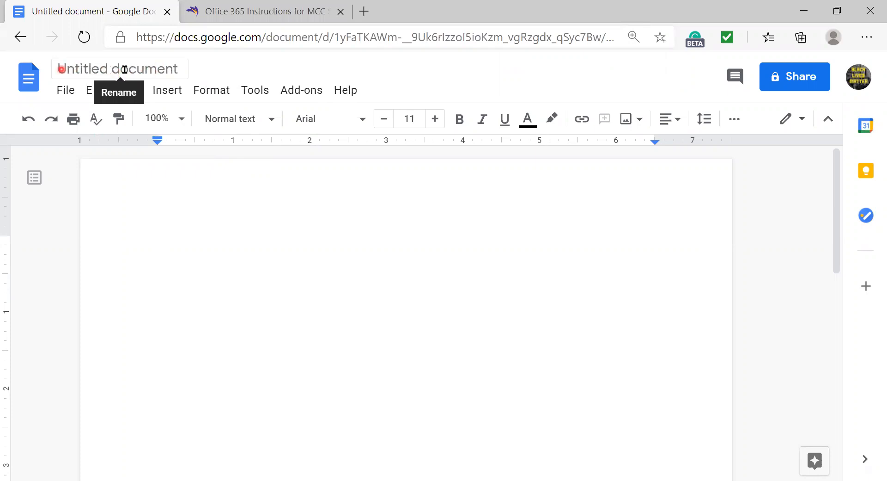
- Rename the document to the student's last name followed by '_Reflection Paper 1'
{"action": "left_click", "coordinate": [59, 68]}
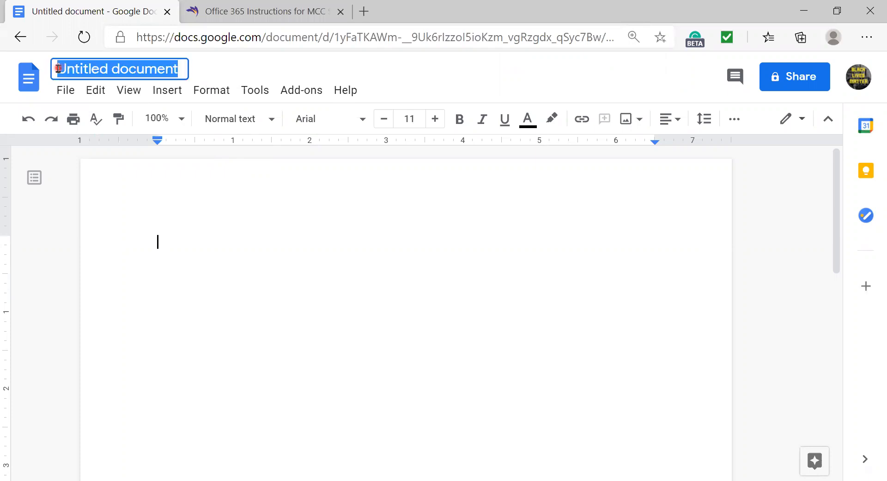
{"action": "key", "text": "BackSpace"}
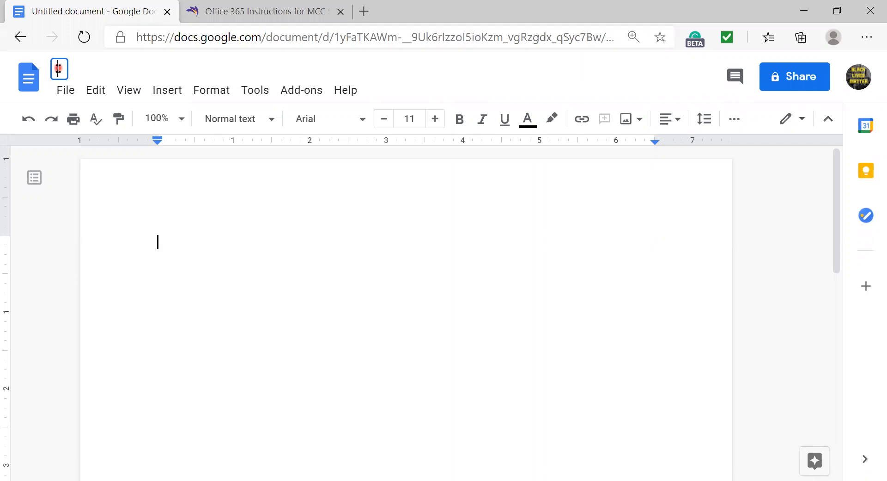
{"action": "type", "text": "Pistachio_"}
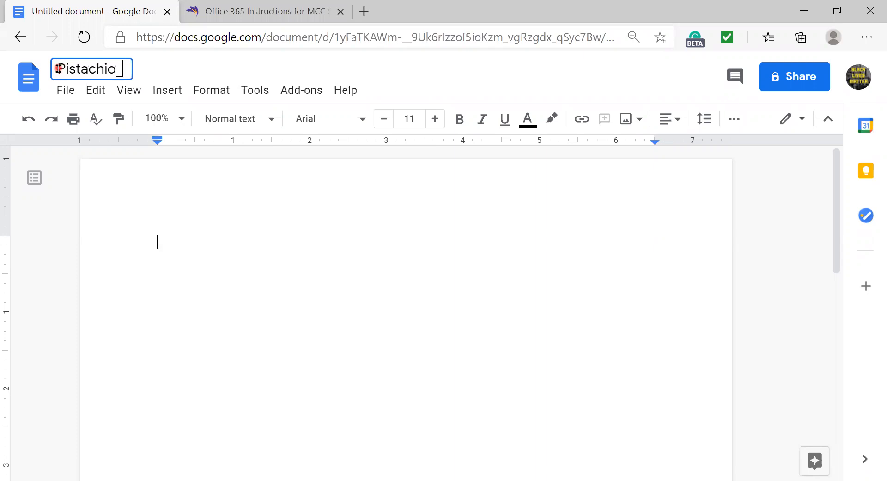
{"action": "type", "text": "Refe"}
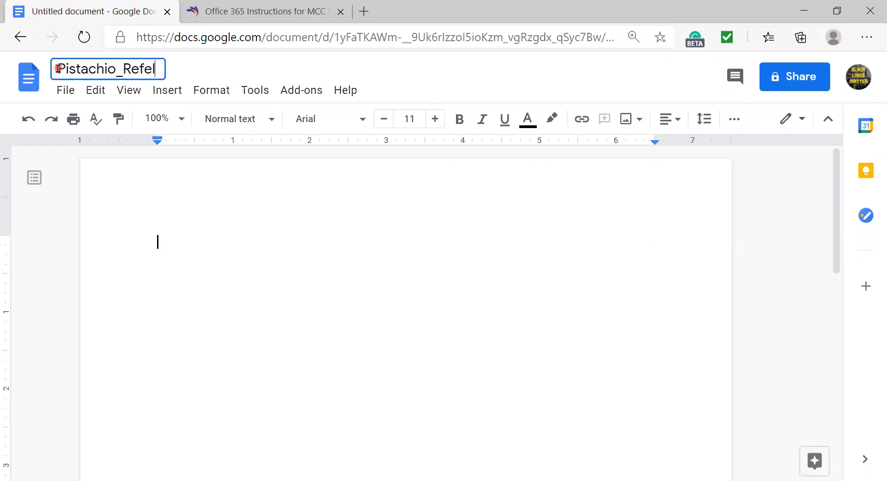
{"action": "key", "text": "BackSpace"}
{"action": "type", "text": "lection paper"}
{"action": "key", "text": "BackSpace"}
{"action": "key", "text": "BackSpace"}
{"action": "key", "text": "BackSpace"}
{"action": "key", "text": "BackSpace"}
{"action": "key", "text": "BackSpace"}
{"action": "type", "text": "Paper 1"}
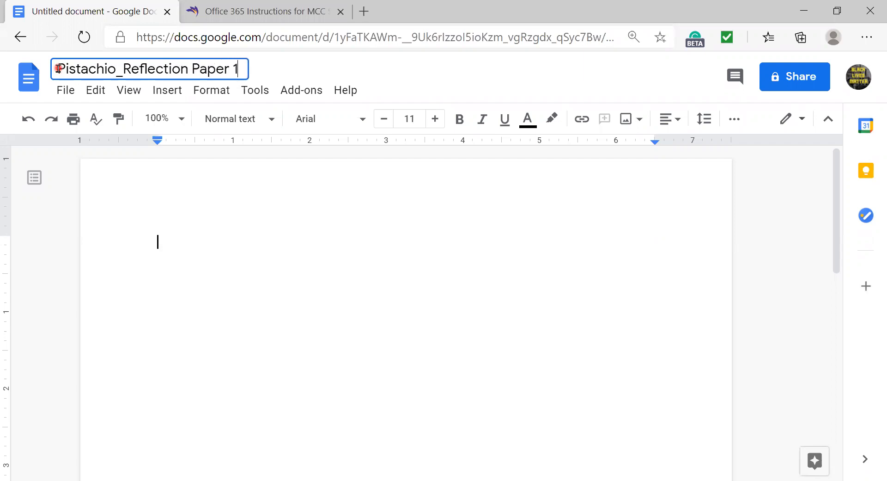
{"action": "left_click", "coordinate": [285, 269]}
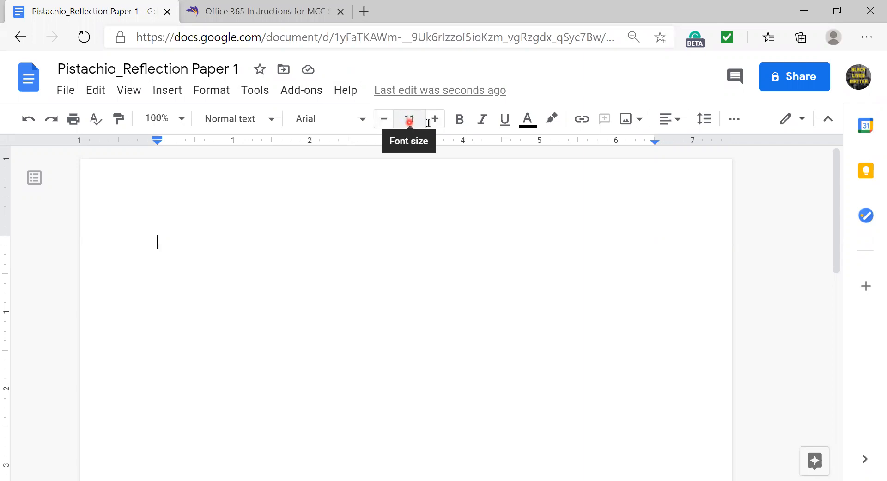
- Raise the font size to 12 and choose Times New Roman
{"action": "left_click", "coordinate": [434, 120]}
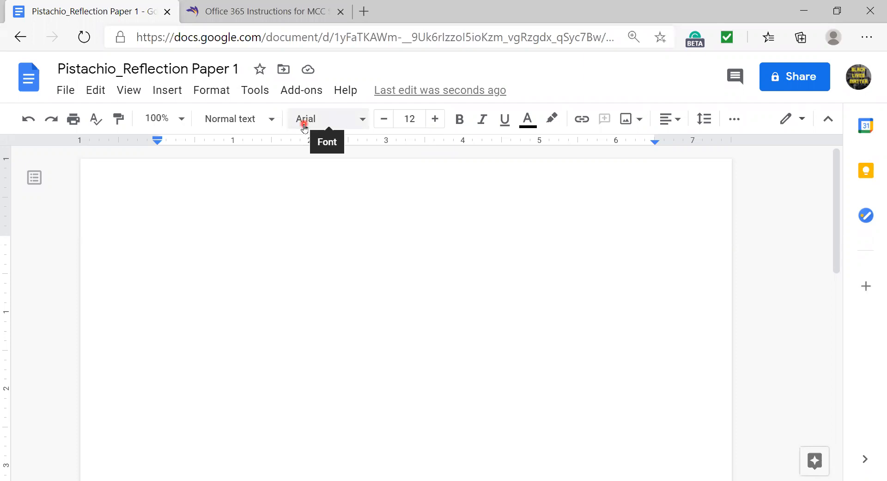
{"action": "left_click", "coordinate": [357, 123]}
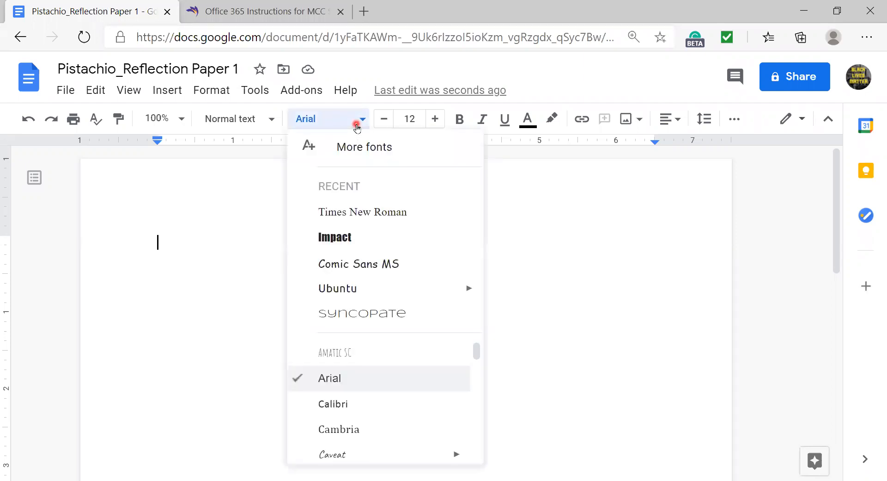
{"action": "left_click", "coordinate": [375, 212]}
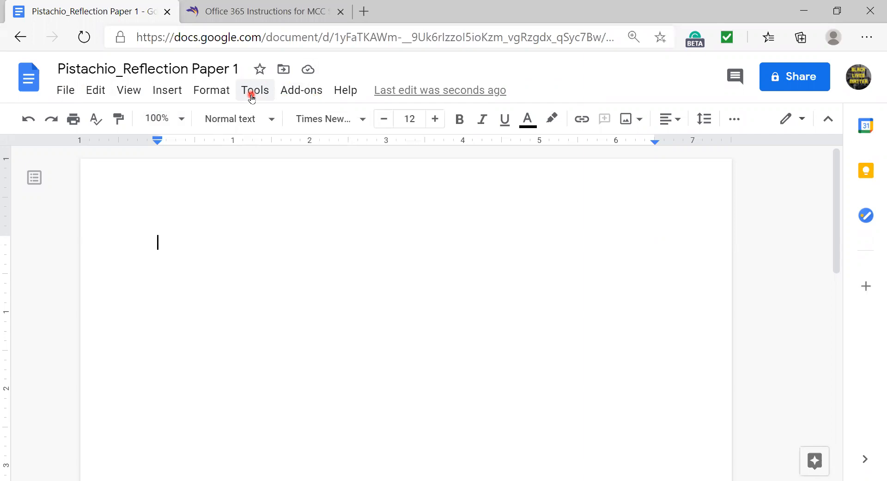
- Set the document's line spacing to Double via Format > Line spacing
{"action": "left_click", "coordinate": [218, 96]}
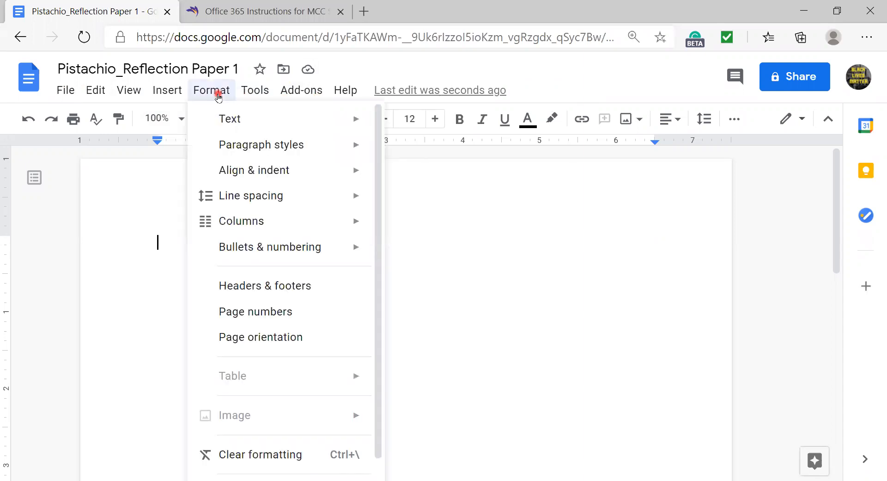
{"action": "mouse_move", "coordinate": [259, 196]}
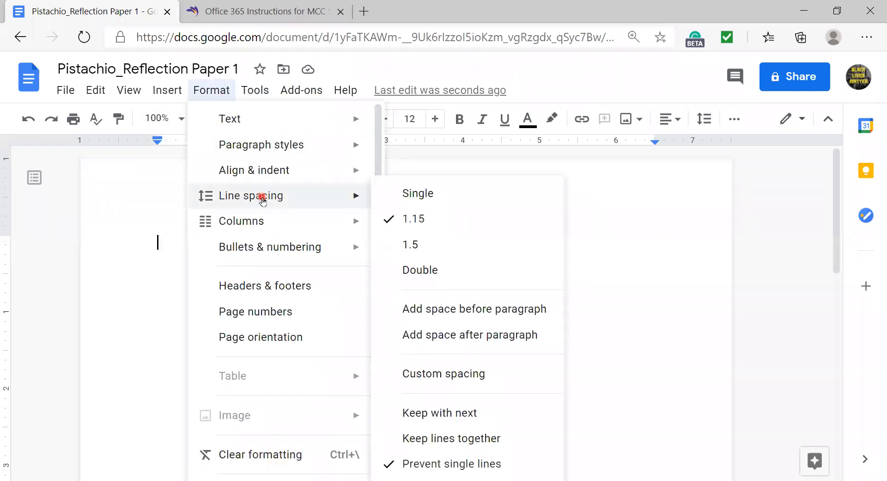
{"action": "left_click", "coordinate": [440, 278]}
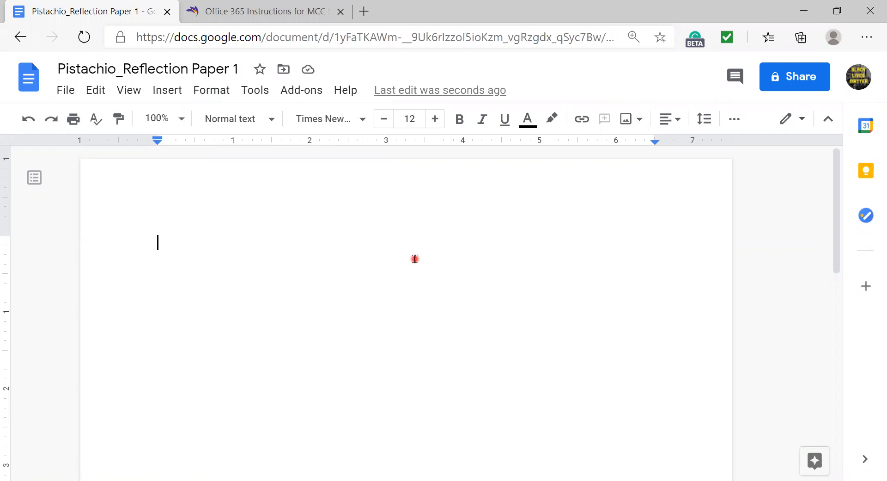
- Insert top-right page numbers and place the cursor just before the header's number 1
{"action": "left_click", "coordinate": [167, 95]}
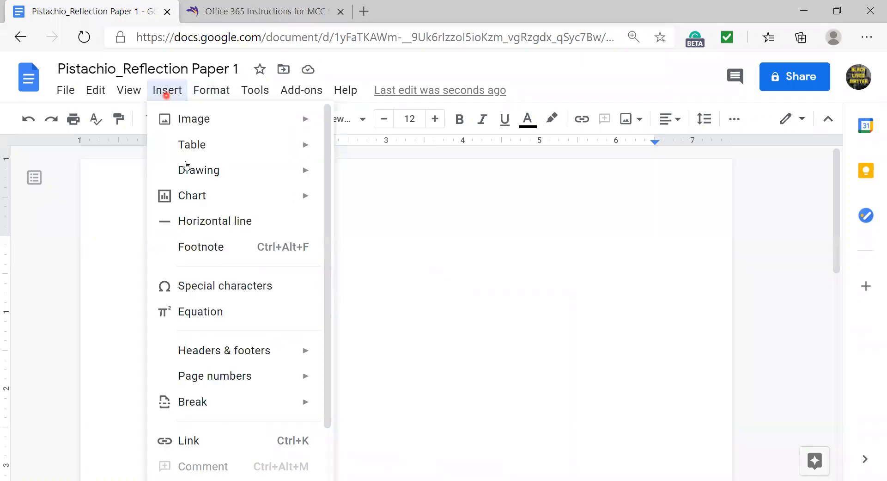
{"action": "mouse_move", "coordinate": [223, 375]}
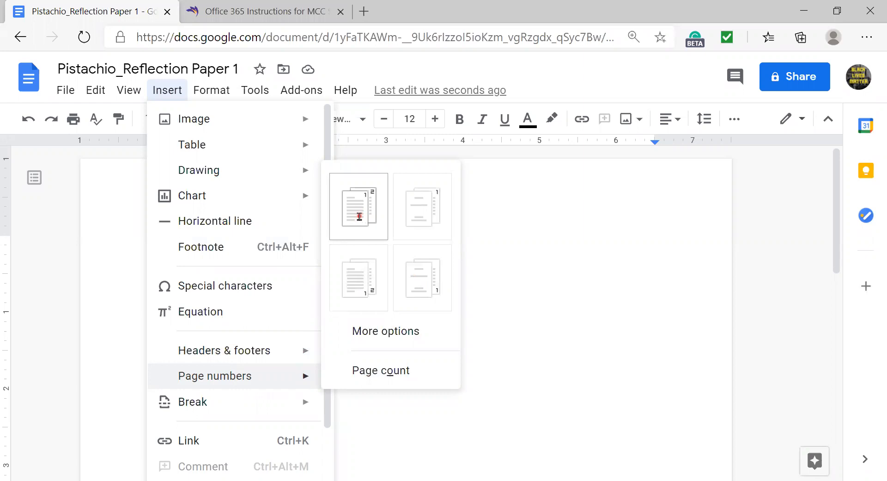
{"action": "left_click", "coordinate": [360, 218]}
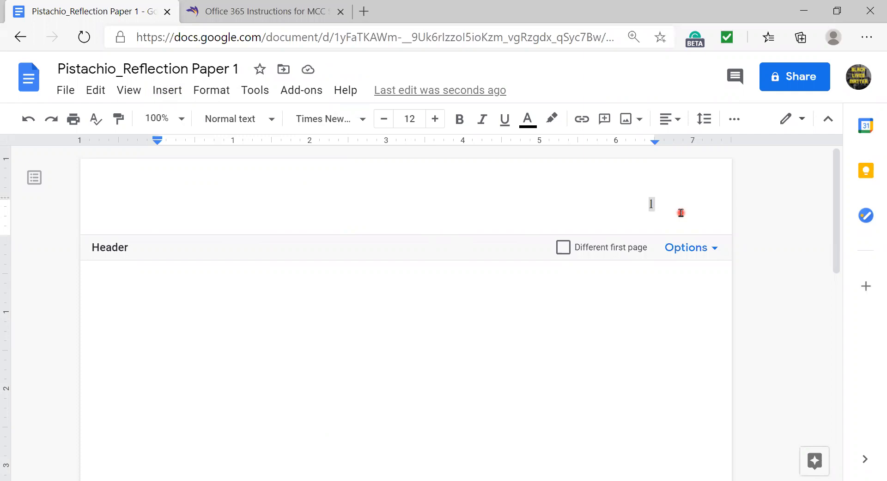
{"action": "left_click_drag", "start_coordinate": [650, 212], "coordinate": [674, 213]}
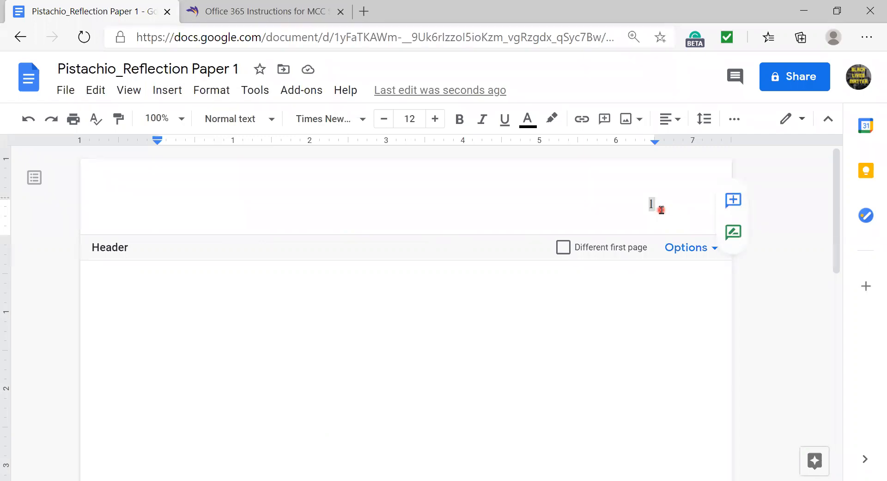
{"action": "left_click", "coordinate": [645, 204]}
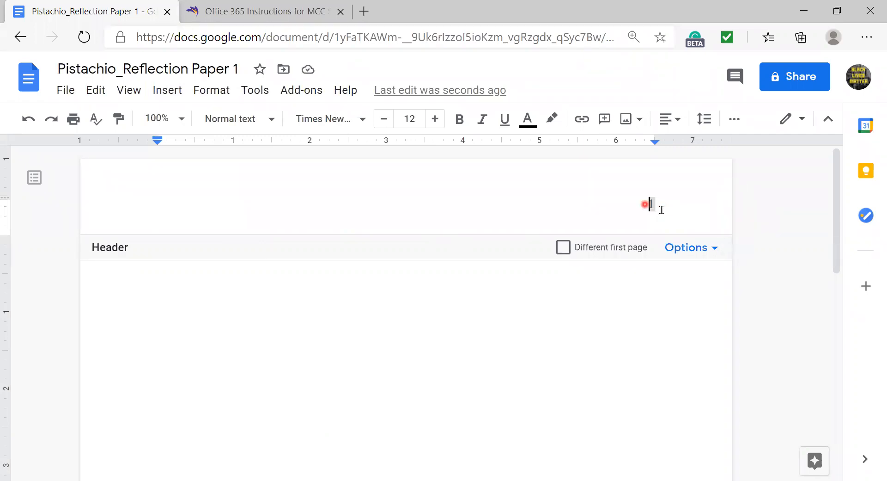
{"action": "left_click", "coordinate": [652, 202]}
- Type the student's last name before the page number, then return to the body
{"action": "type", "text": "Pista"}
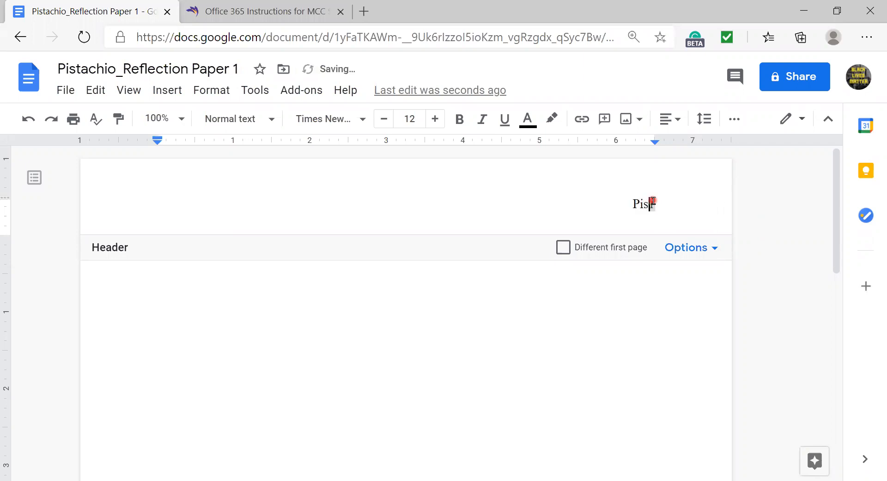
{"action": "type", "text": "chio"}
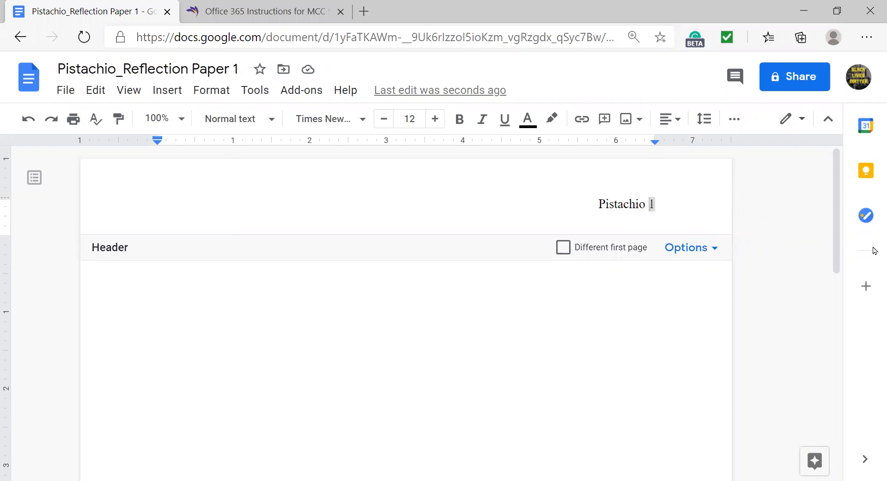
{"action": "left_click", "coordinate": [364, 301]}
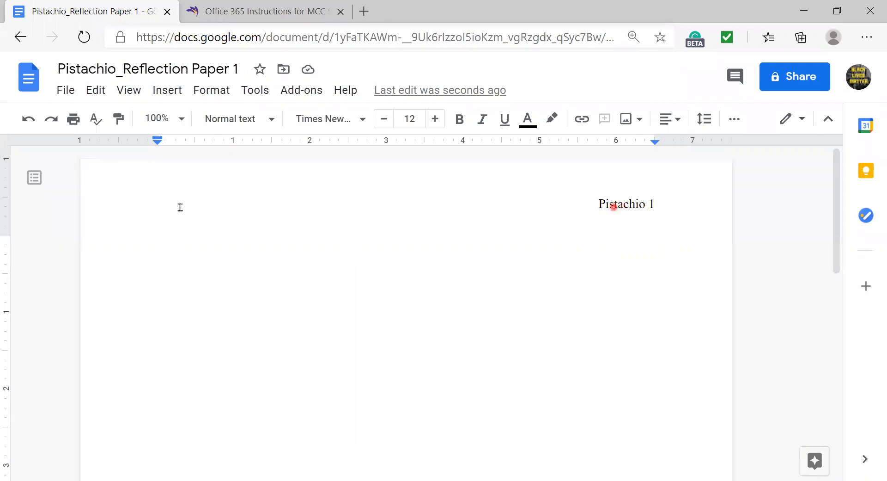
- Type the student's name, instructor's name, 'JRN - 180 - 005' and '1/5/2021' on separate lines
{"action": "scroll", "coordinate": [202, 247], "scroll_direction": "down", "scroll_amount": 1}
{"action": "scroll", "coordinate": [202, 247], "scroll_direction": "up", "scroll_amount": 1}
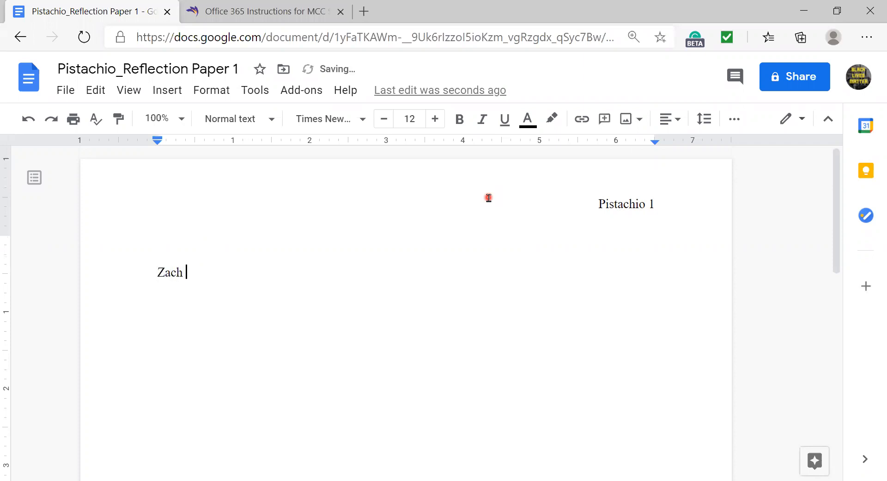
{"action": "key", "text": "Return"}
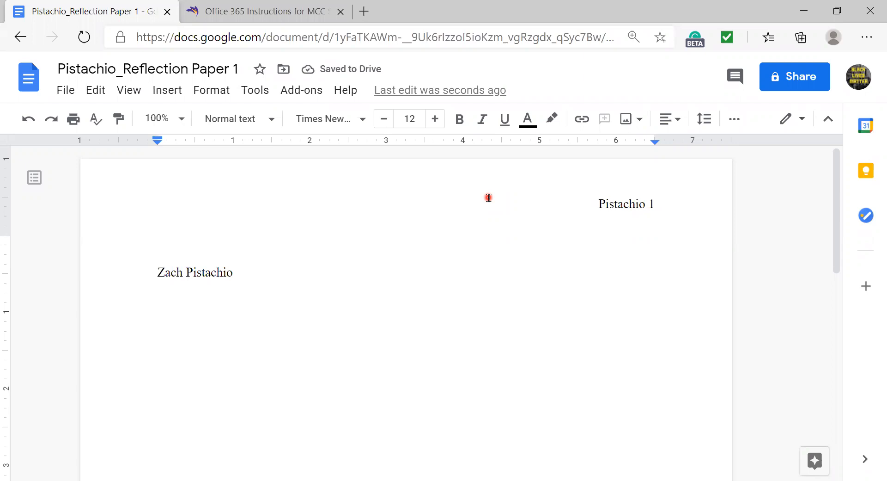
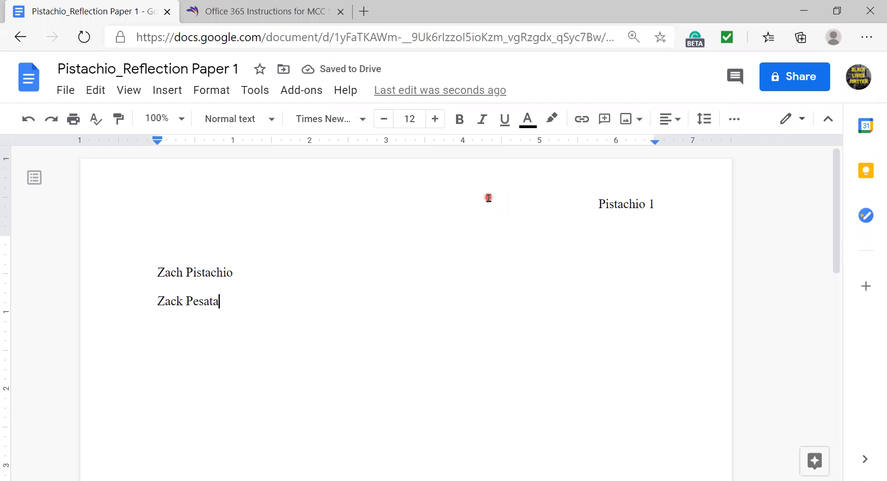
{"action": "key", "text": "Return"}
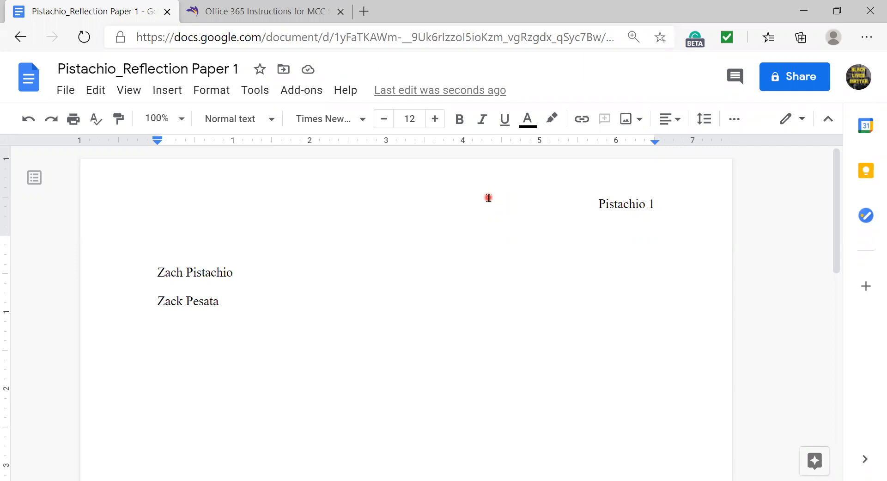
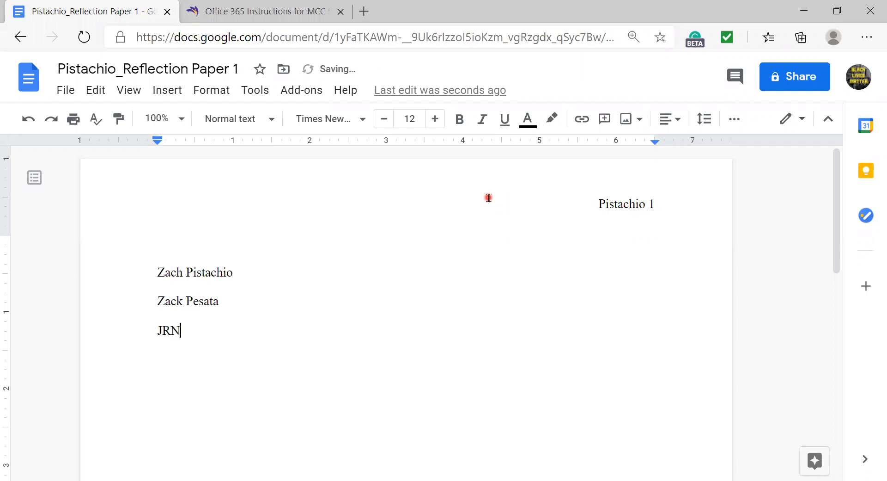
{"action": "key", "text": "Return"}
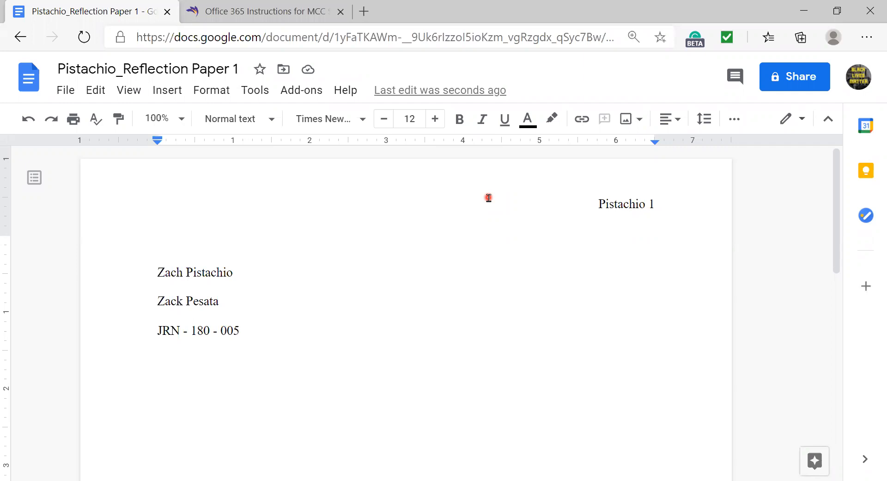
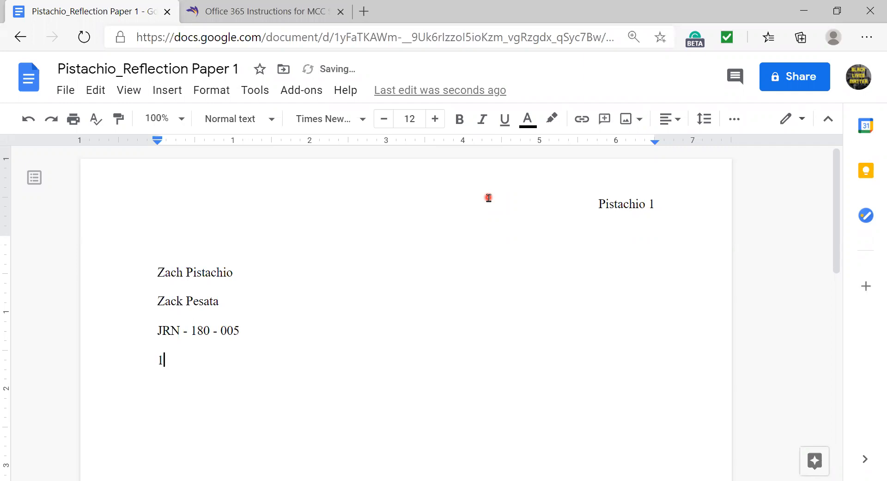
{"action": "key", "text": "Return"}
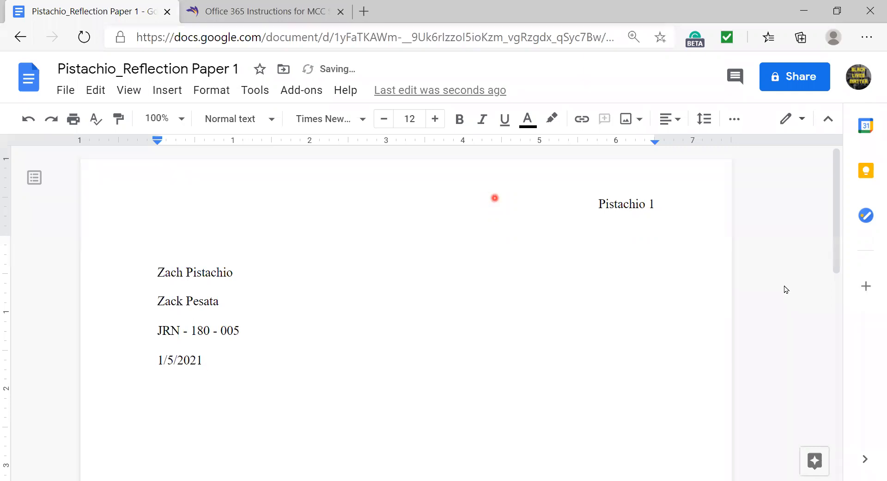
{"action": "scroll", "coordinate": [782, 296], "scroll_direction": "down", "scroll_amount": 3}
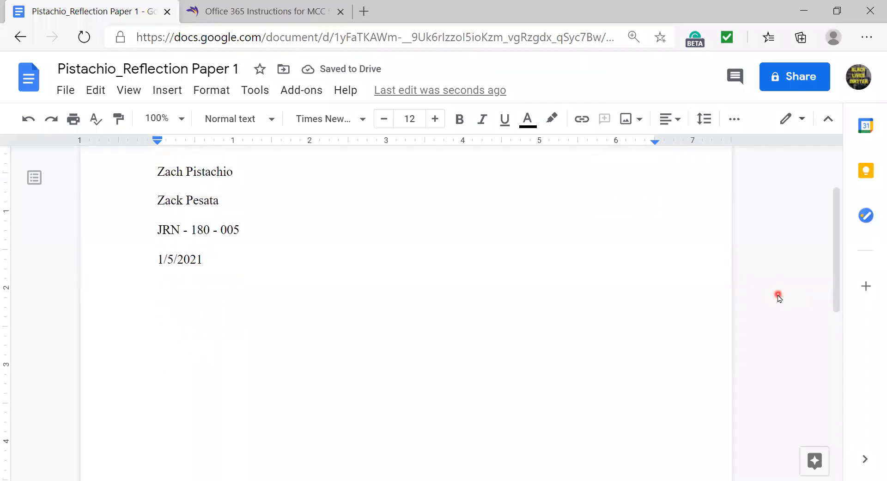
- Center-align the line, type the title 'Reflection Paper 2', and start a new line below
{"action": "scroll", "coordinate": [779, 297], "scroll_direction": "up", "scroll_amount": 1}
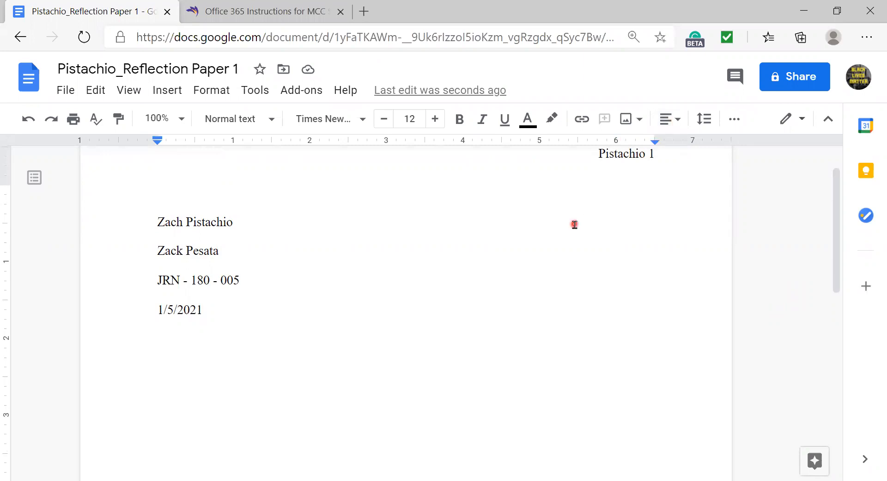
{"action": "left_click", "coordinate": [680, 124]}
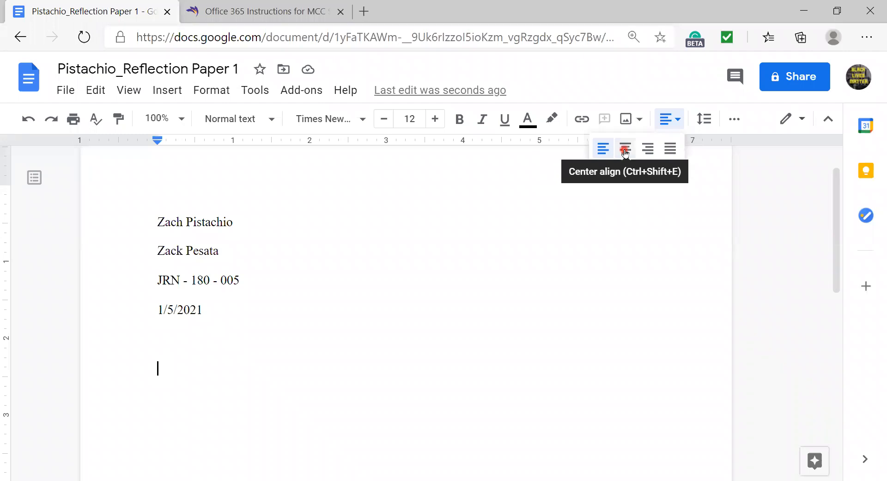
{"action": "left_click", "coordinate": [625, 150]}
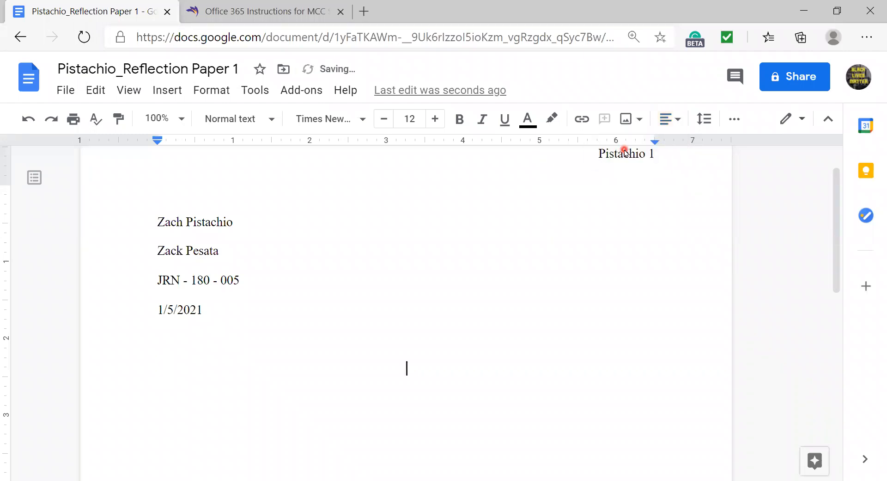
{"action": "type", "text": "Refle"}
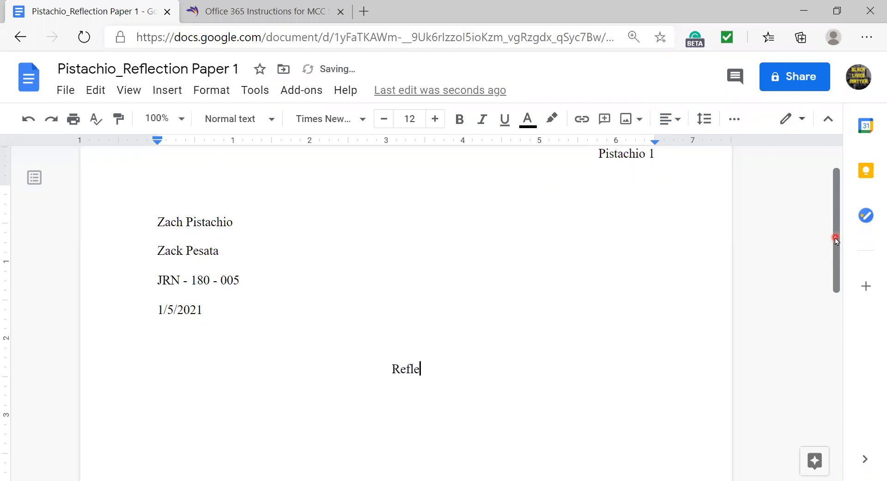
{"action": "type", "text": "ction Paper 2"}
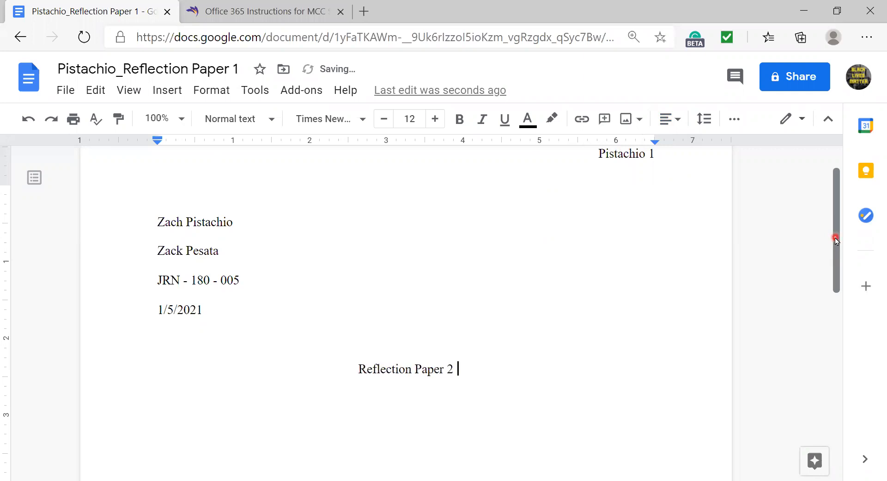
{"action": "key", "text": "Return"}
{"action": "scroll", "coordinate": [592, 227], "scroll_direction": "down", "scroll_amount": 2}
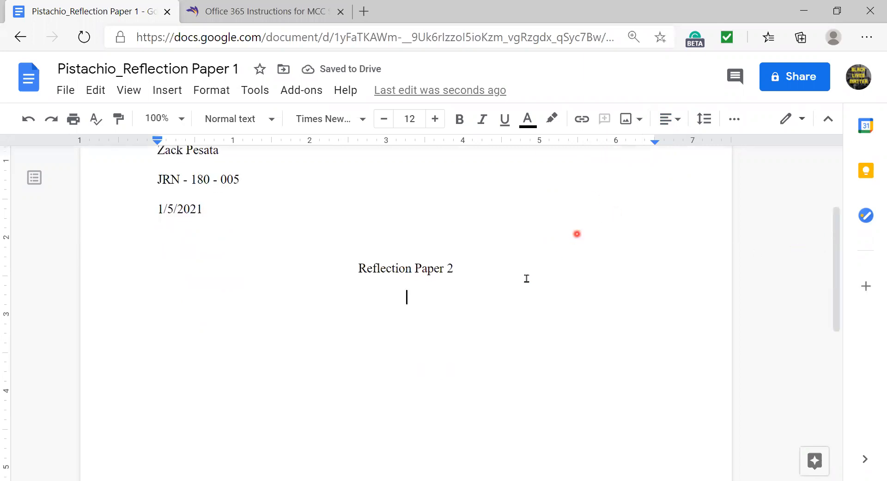
{"action": "left_click", "coordinate": [675, 119]}
{"action": "left_click", "coordinate": [604, 150]}
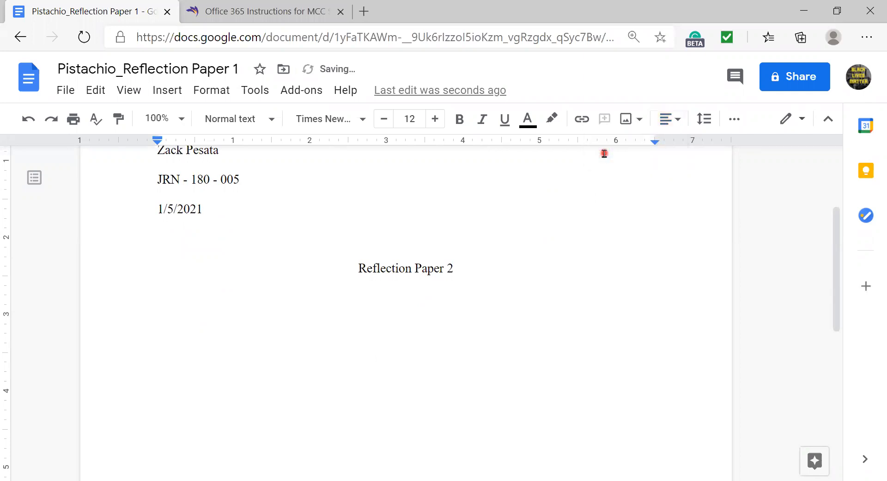
{"action": "key", "text": "Tab"}
{"action": "type", "text": "adflkadjfladsfladskfladsjfladjsfljads"}
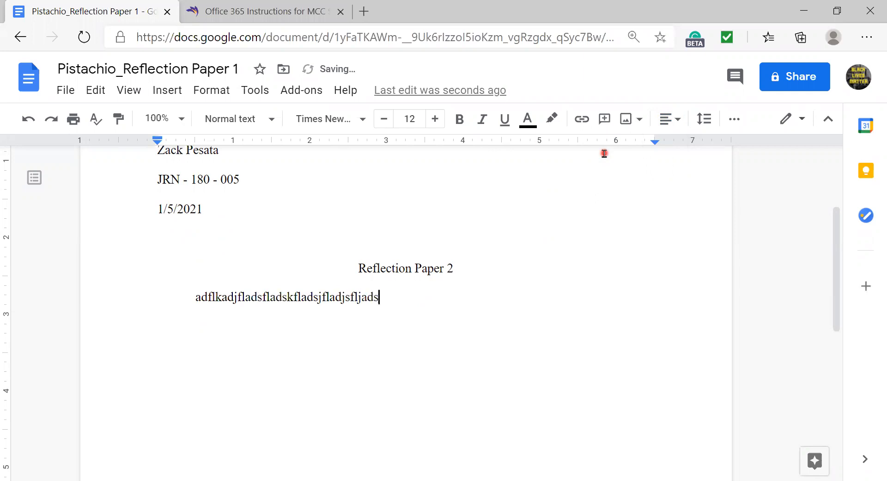
{"action": "type", "text": "lfkjasdkjlfdslkj"}
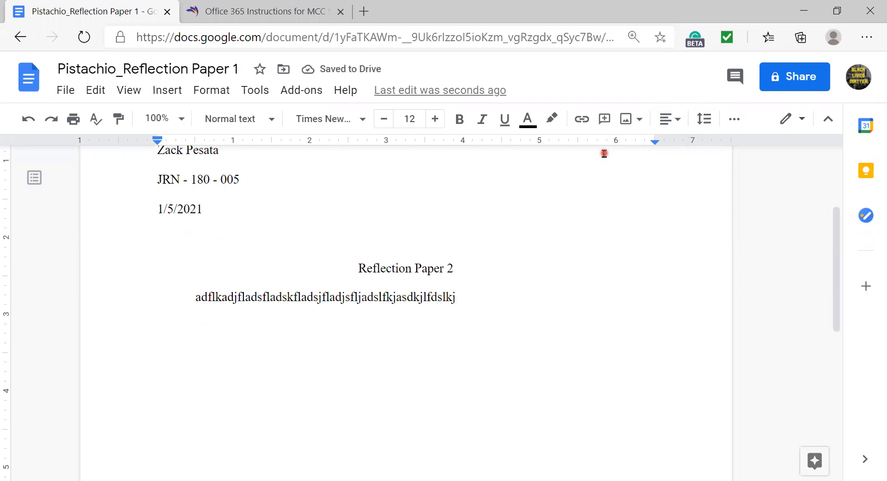
{"action": "type", "text": "."}
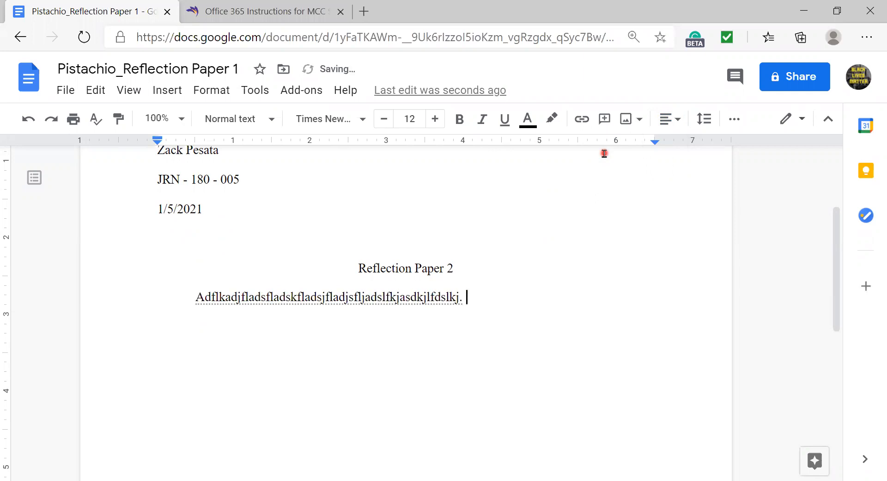
{"action": "scroll", "coordinate": [449, 338], "scroll_direction": "up", "scroll_amount": 3}
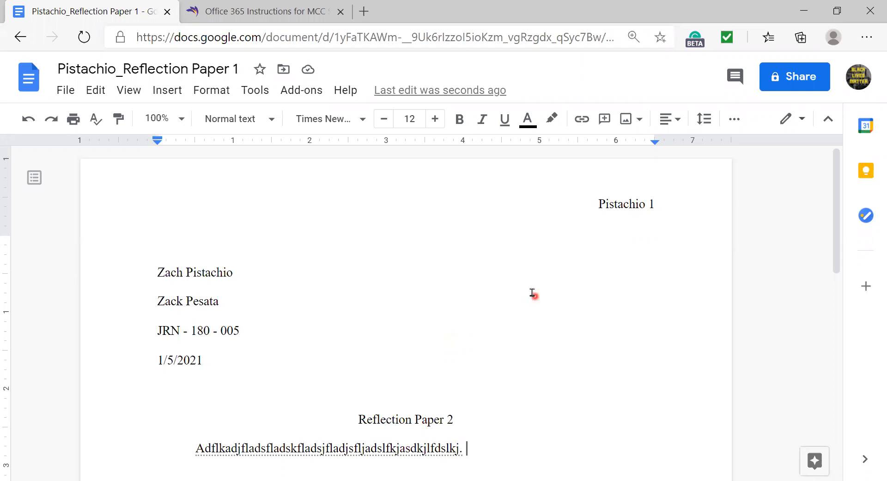
- Delete the Reflection Paper 2 title and its placeholder sentence, leaving an empty line after the date
{"action": "scroll", "coordinate": [451, 300], "scroll_direction": "down", "scroll_amount": 3}
{"action": "scroll", "coordinate": [450, 299], "scroll_direction": "down", "scroll_amount": 3}
{"action": "scroll", "coordinate": [450, 300], "scroll_direction": "up", "scroll_amount": 3}
{"action": "left_click_drag", "start_coordinate": [487, 344], "coordinate": [345, 319]}
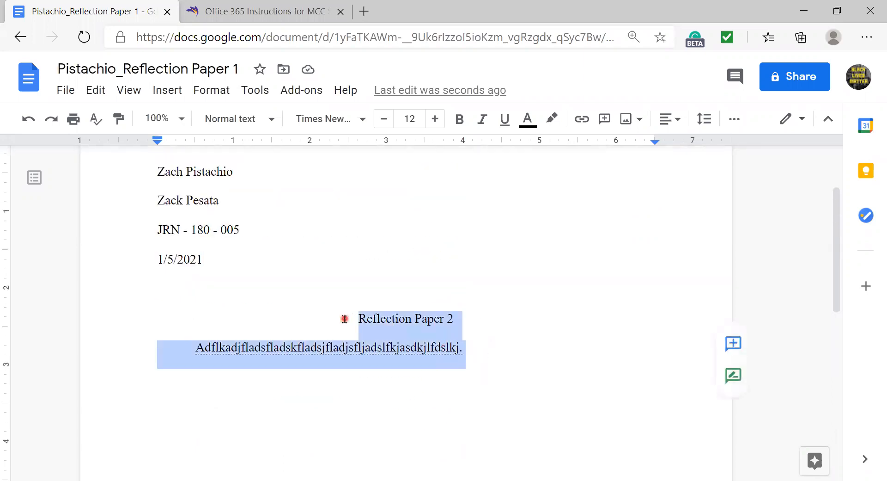
{"action": "key", "text": "BackSpace"}
{"action": "key", "text": "BackSpace"}
{"action": "key", "text": "BackSpace"}
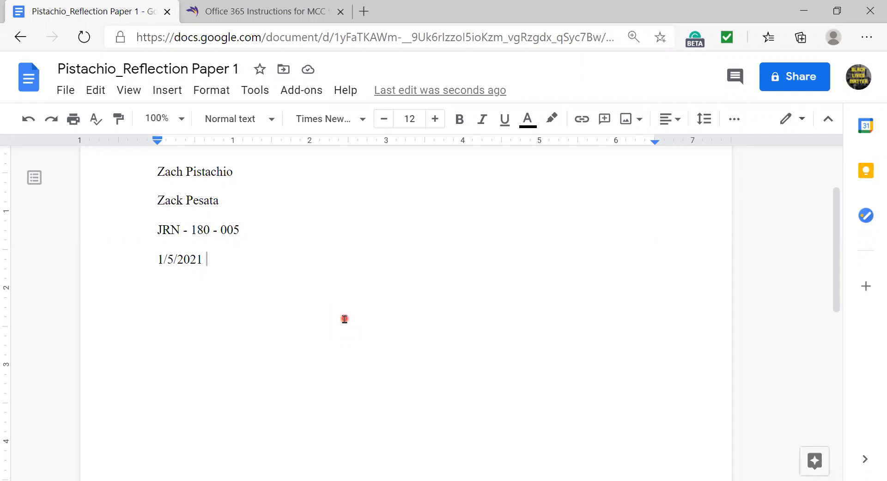
{"action": "key", "text": "Return"}
{"action": "key", "text": "Return"}
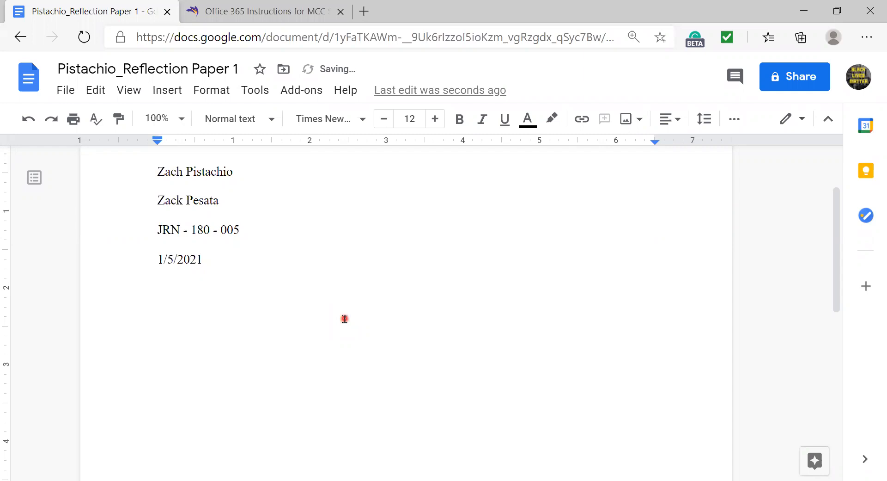
{"action": "scroll", "coordinate": [332, 315], "scroll_direction": "up", "scroll_amount": 3}
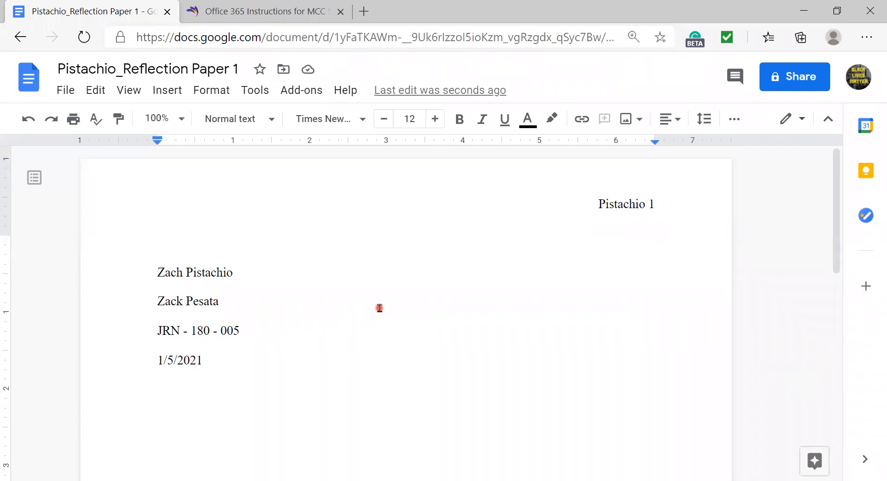
{"action": "scroll", "coordinate": [378, 307], "scroll_direction": "down", "scroll_amount": 1}
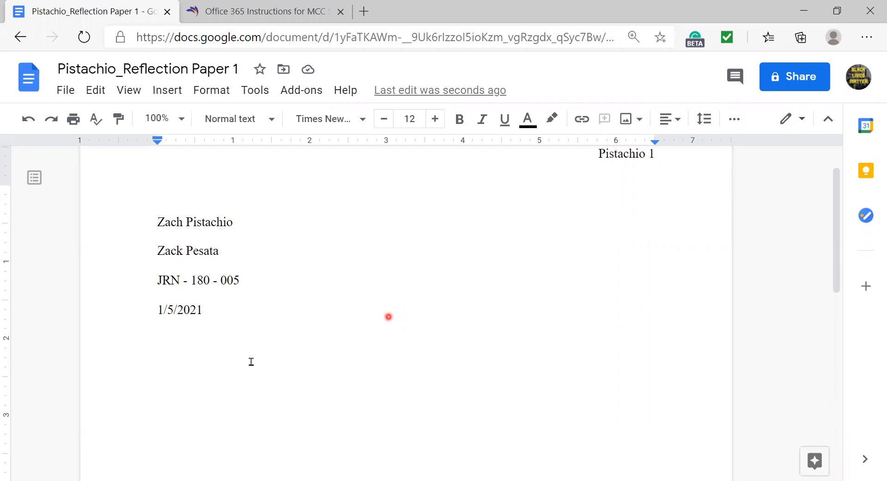
- Add a centred, bold 'Plot Synopsis' heading below the date
{"action": "left_click", "coordinate": [664, 121]}
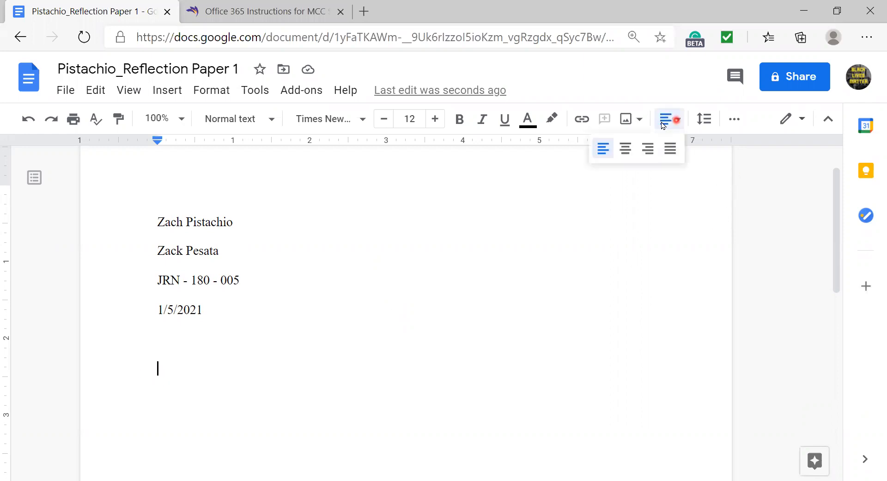
{"action": "left_click", "coordinate": [626, 148]}
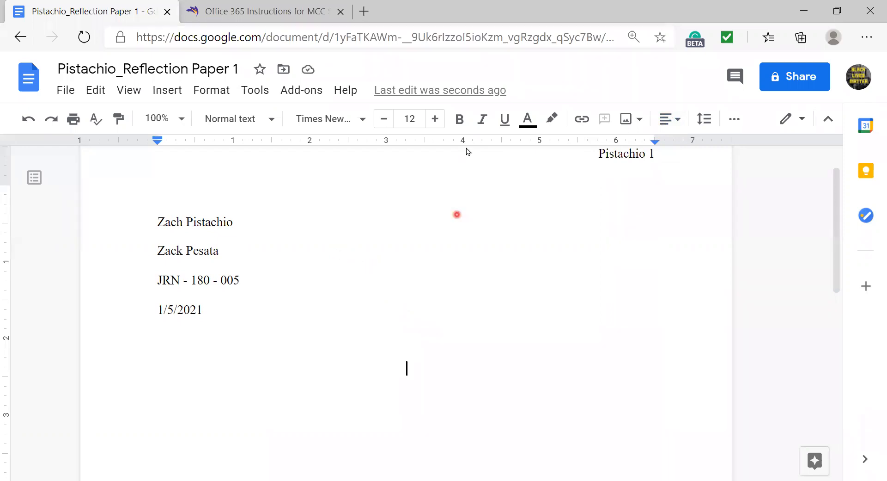
{"action": "left_click", "coordinate": [460, 121]}
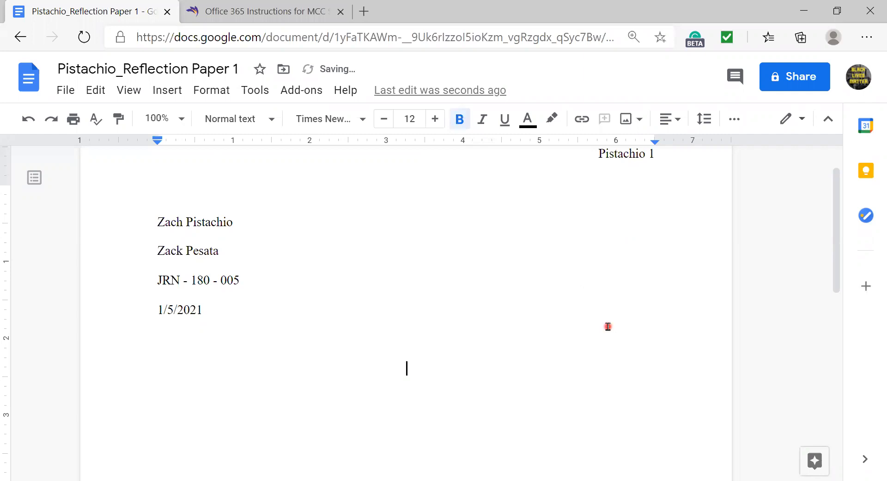
{"action": "type", "text": "Plot Synopsis"}
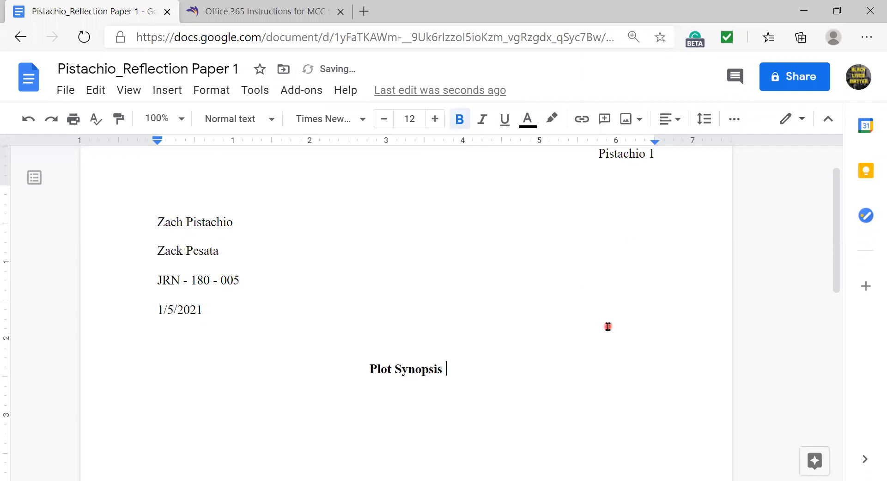
{"action": "key", "text": "Return"}
- Add a left-aligned, non-bold placeholder paragraph with an indented first line beneath it
{"action": "left_click", "coordinate": [457, 121]}
{"action": "left_click", "coordinate": [675, 121]}
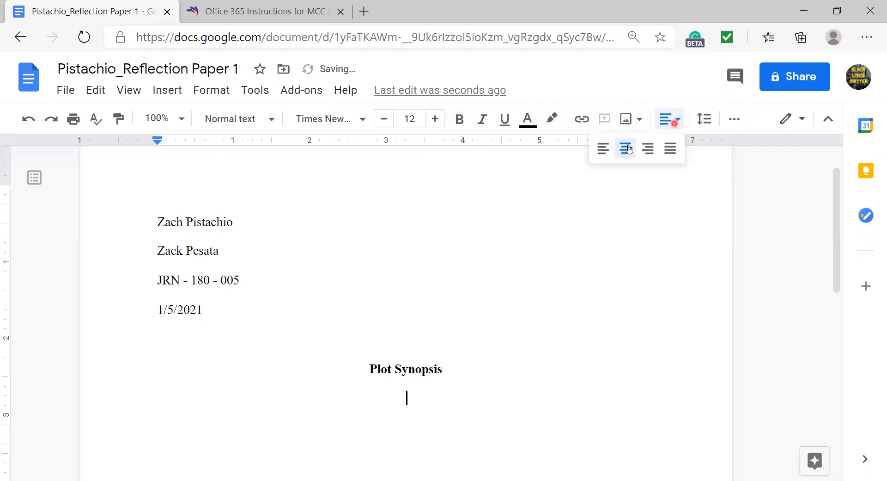
{"action": "left_click", "coordinate": [604, 148]}
{"action": "key", "text": "Tab"}
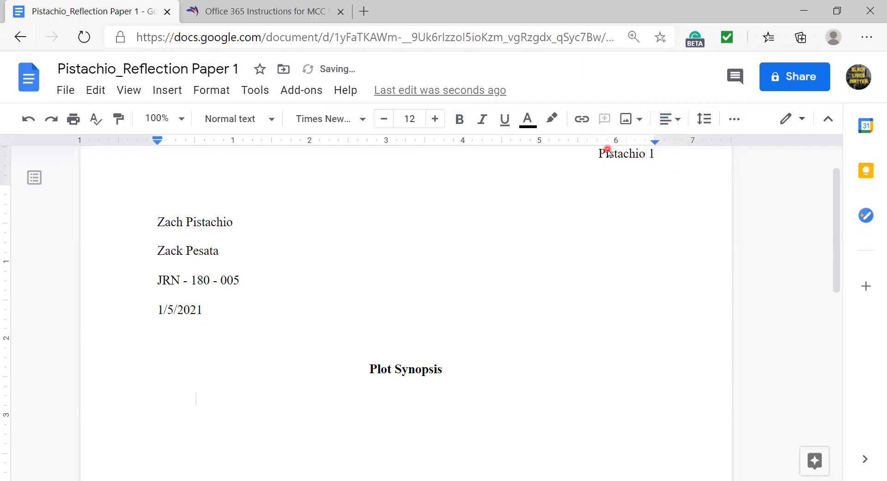
{"action": "type", "text": "dafadslkjdsaflkjadslfkja"}
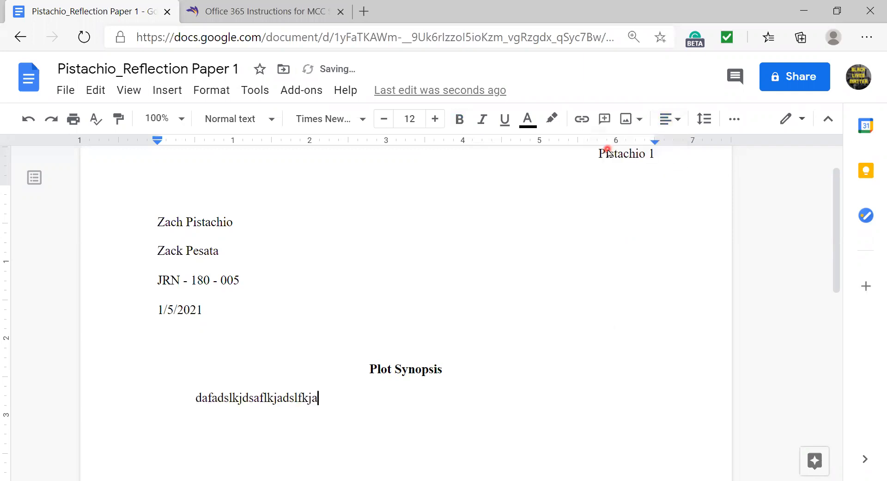
{"action": "type", "text": "sdlkjflaksdjfal;sdkjalf;ksdjflaksjdf;lakdsjfla"}
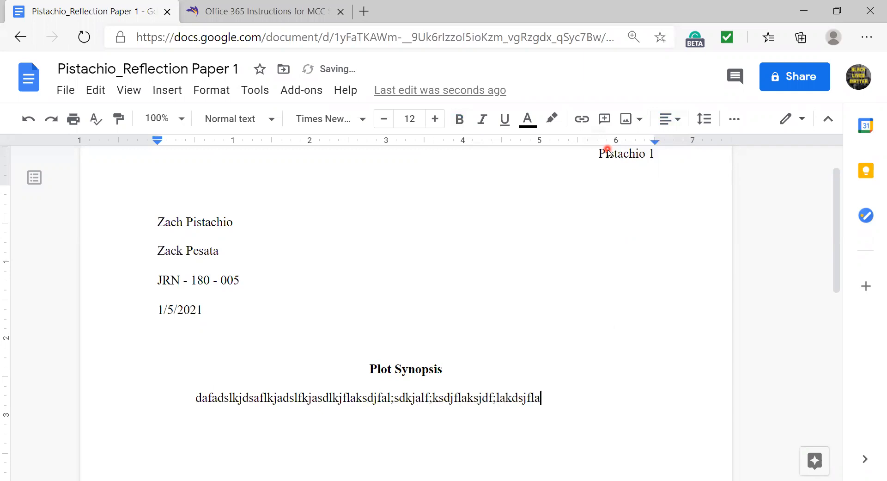
{"action": "type", "text": "skdjfsdalkjdsalkjdflkj."}
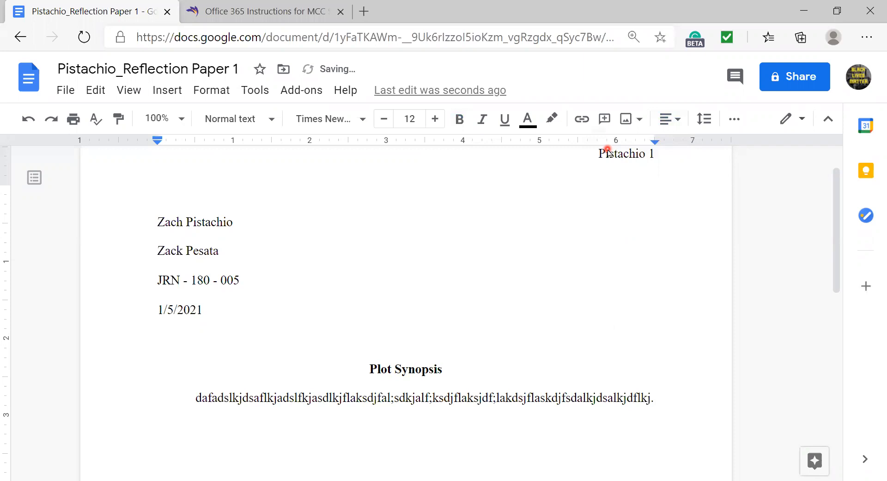
{"action": "key", "text": "Return"}
{"action": "key", "text": "Return"}
- Add a centred, bold 'Formal Properties Appreciation' heading
{"action": "scroll", "coordinate": [536, 313], "scroll_direction": "down", "scroll_amount": 2}
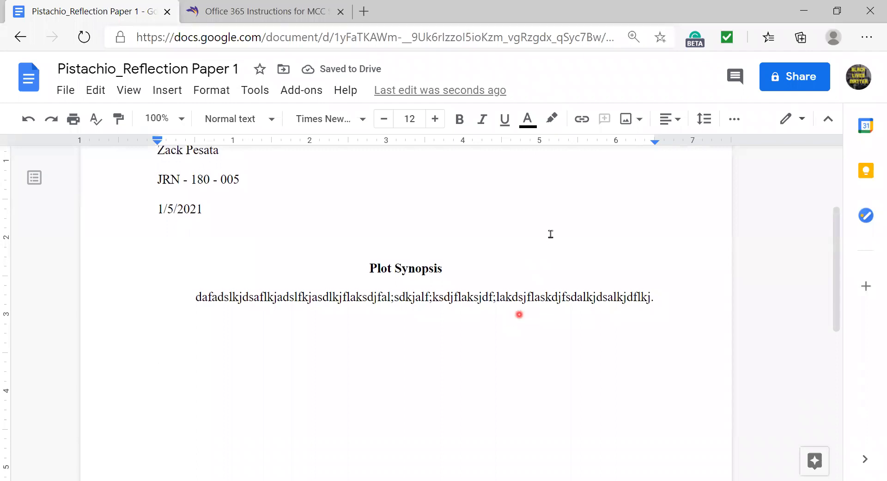
{"action": "left_click", "coordinate": [675, 123]}
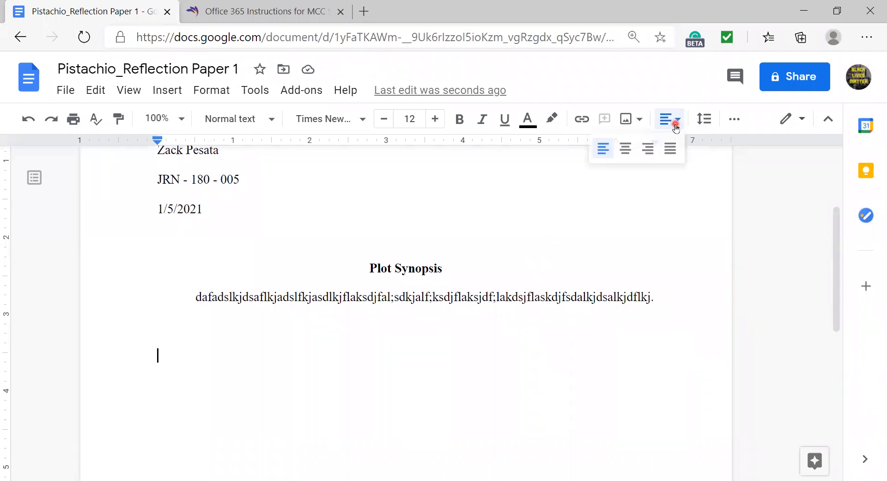
{"action": "left_click", "coordinate": [626, 148]}
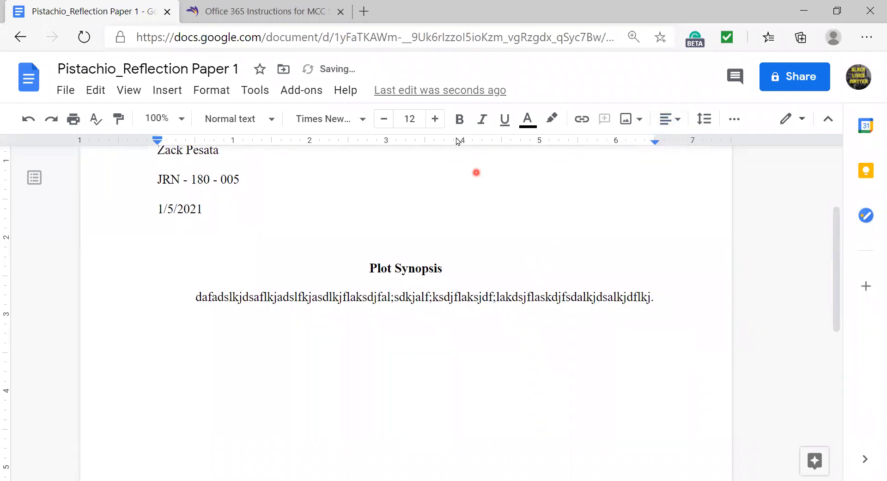
{"action": "left_click", "coordinate": [461, 122]}
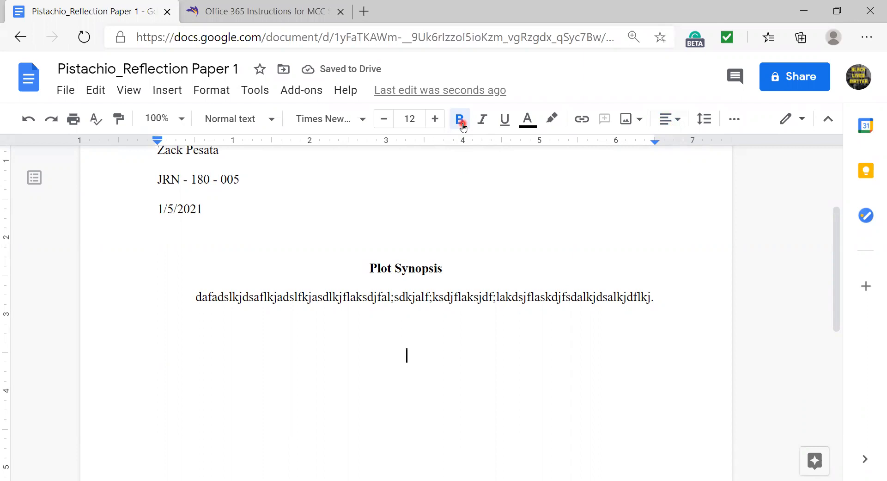
{"action": "type", "text": "Formal Properties Appreciation"}
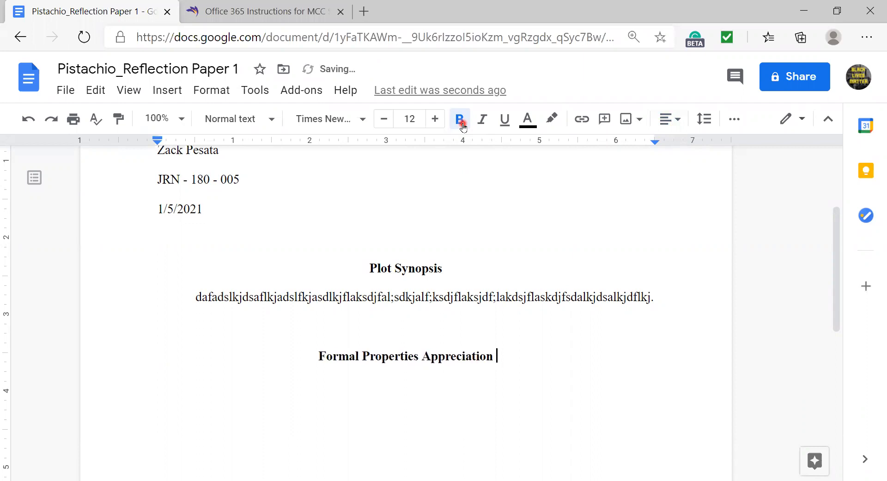
{"action": "key", "text": "Return"}
- Write a left-aligned, first-line-indented placeholder paragraph under it, ending with a period
{"action": "left_click", "coordinate": [462, 124]}
{"action": "left_click", "coordinate": [670, 118]}
{"action": "left_click", "coordinate": [608, 151]}
{"action": "key", "text": "Tab"}
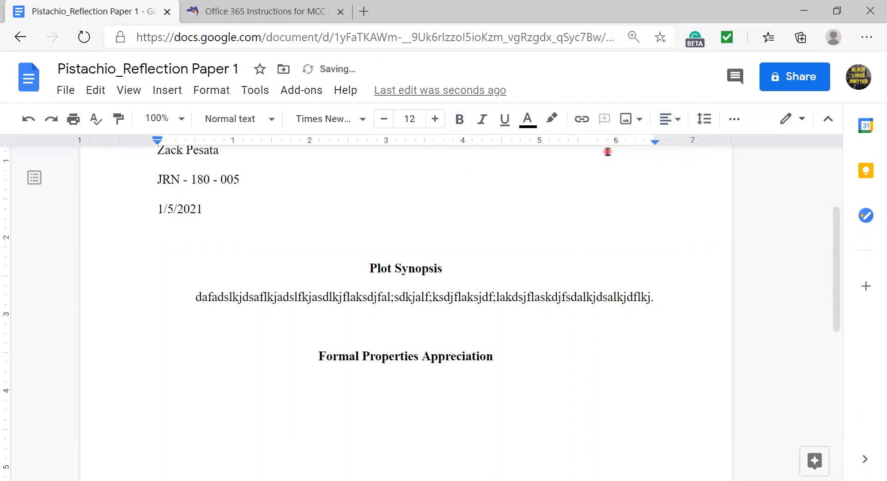
{"action": "type", "text": "adsfadsfadsflkasjdfkl;jsadlk;fjadsl;kfjal;sdkfjla;ksdfj"}
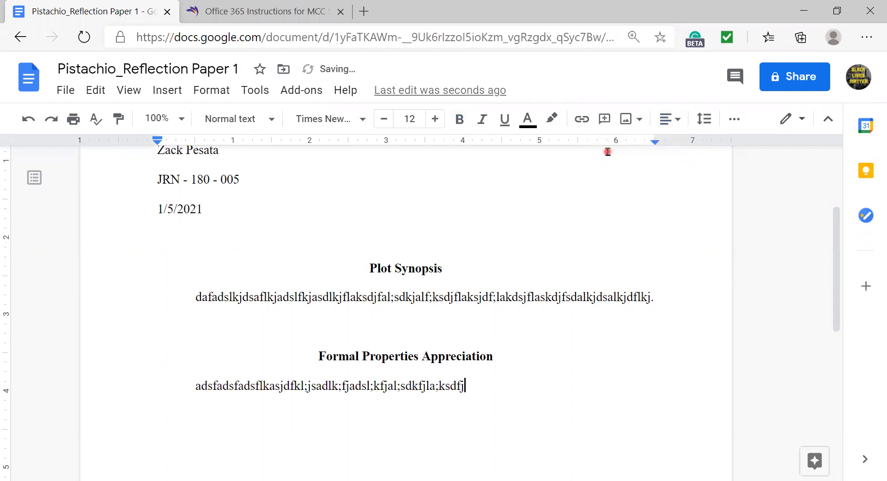
{"action": "type", "text": "l;kasdjflkjl;asdfjal;sdkjfalsdkjfalsd"}
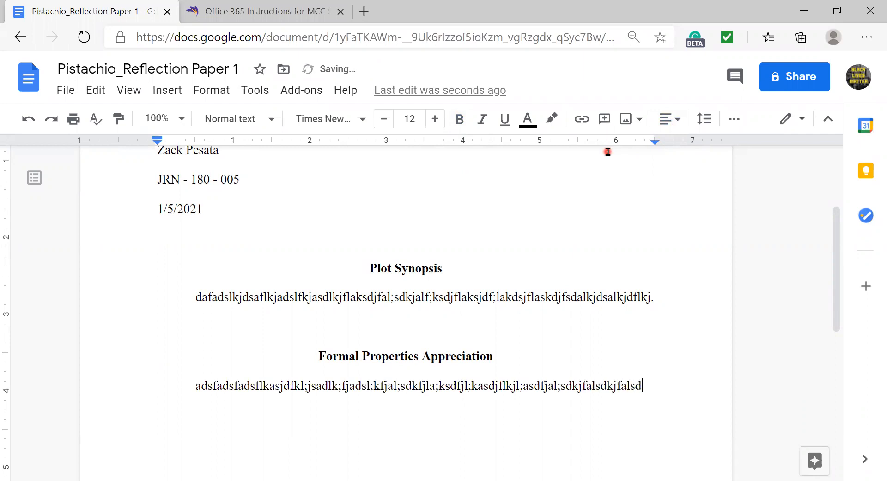
{"action": "type", "text": "fjlsakdjfkjds"}
{"action": "key", "text": "Up"}
{"action": "key", "text": "Up"}
{"action": "key", "text": "BackSpace"}
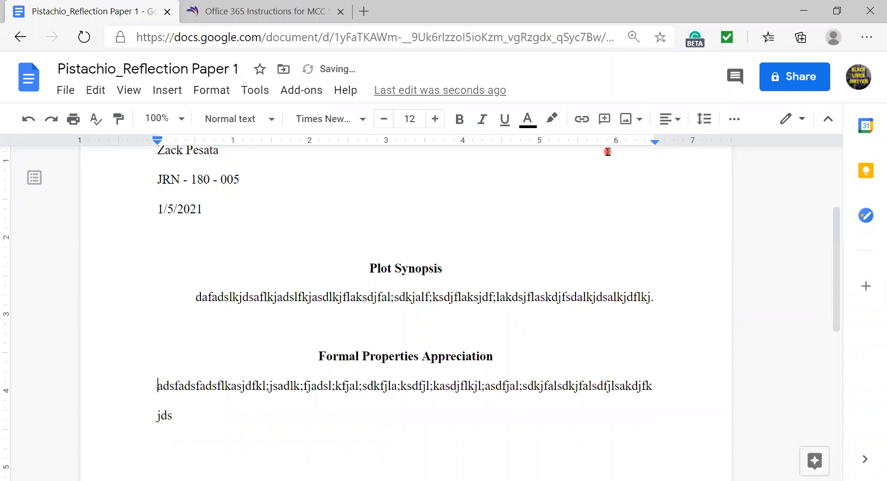
{"action": "key", "text": "Tab"}
{"action": "key", "text": "Down"}
{"action": "key", "text": "Right"}
{"action": "key", "text": "Right"}
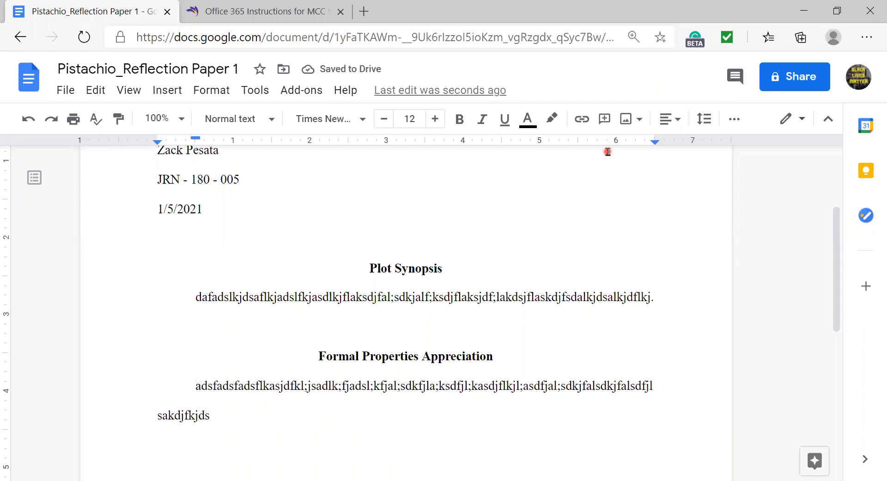
{"action": "type", "text": "."}
{"action": "key", "text": "Return"}
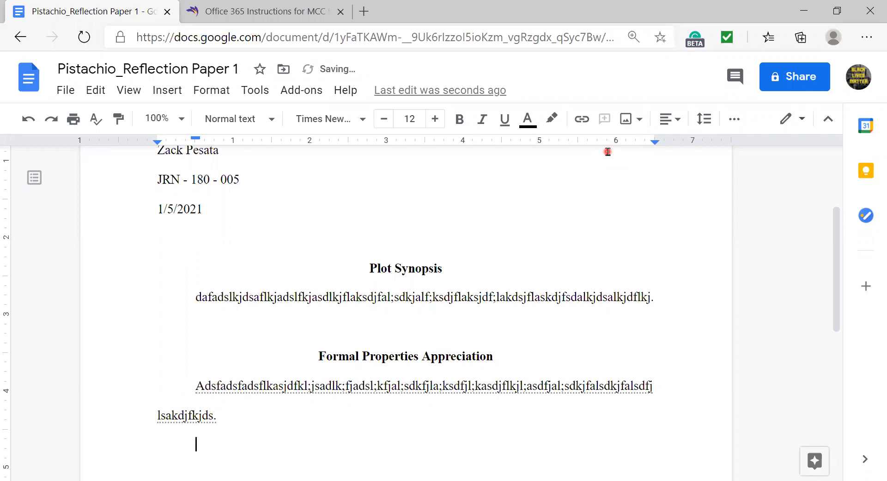
- Add a blank line below the Formal Properties Appreciation paragraph
{"action": "scroll", "coordinate": [608, 151], "scroll_direction": "down", "scroll_amount": 1}
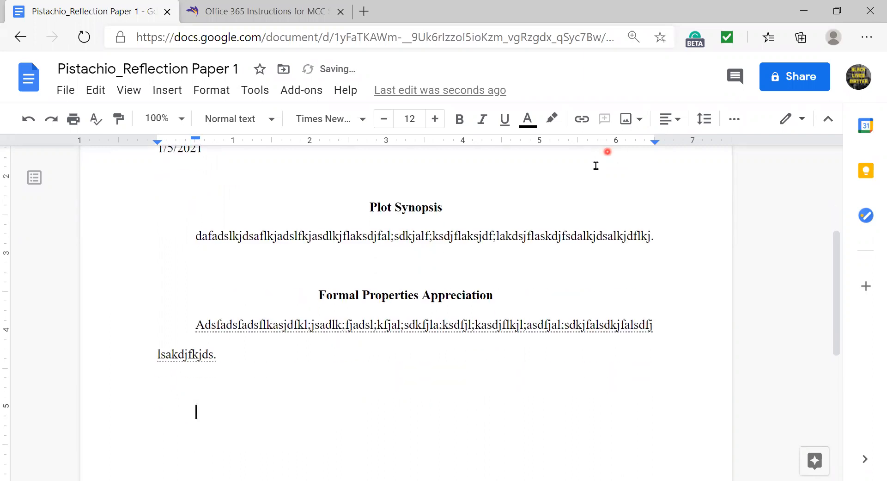
{"action": "left_click", "coordinate": [676, 119]}
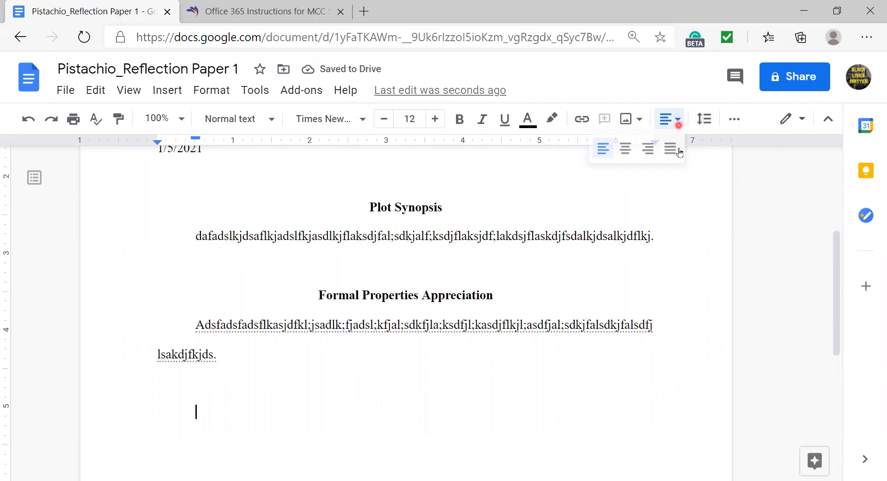
{"action": "left_click", "coordinate": [626, 151]}
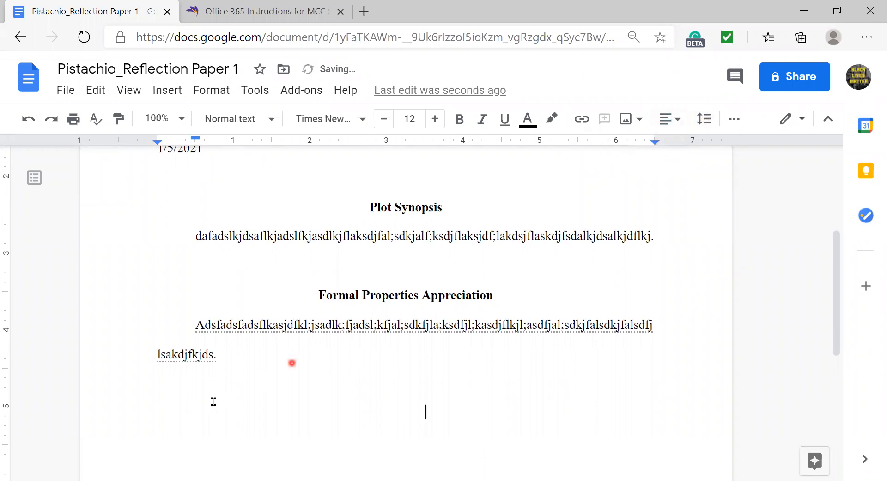
{"action": "key", "text": "BackSpace"}
{"action": "key", "text": "BackSpace"}
{"action": "key", "text": "Return"}
- Type 'Film Theory' as a centred, bold heading on the new line
{"action": "left_click", "coordinate": [670, 118]}
{"action": "left_click", "coordinate": [627, 148]}
{"action": "key", "text": "ctrl+b"}
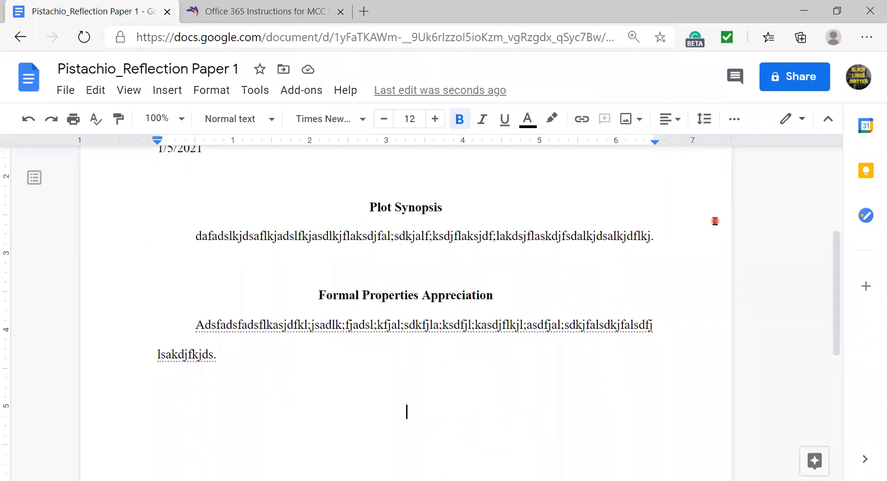
{"action": "type", "text": "Film Theory"}
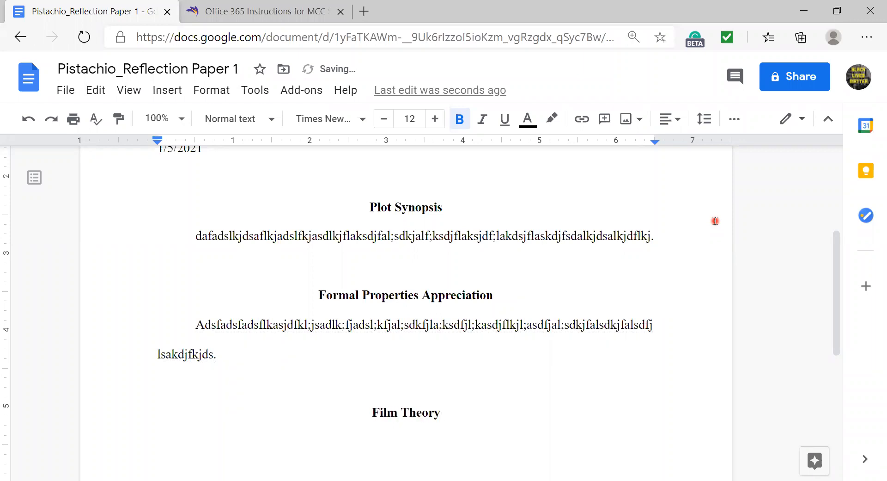
{"action": "scroll", "coordinate": [651, 287], "scroll_direction": "up", "scroll_amount": 2}
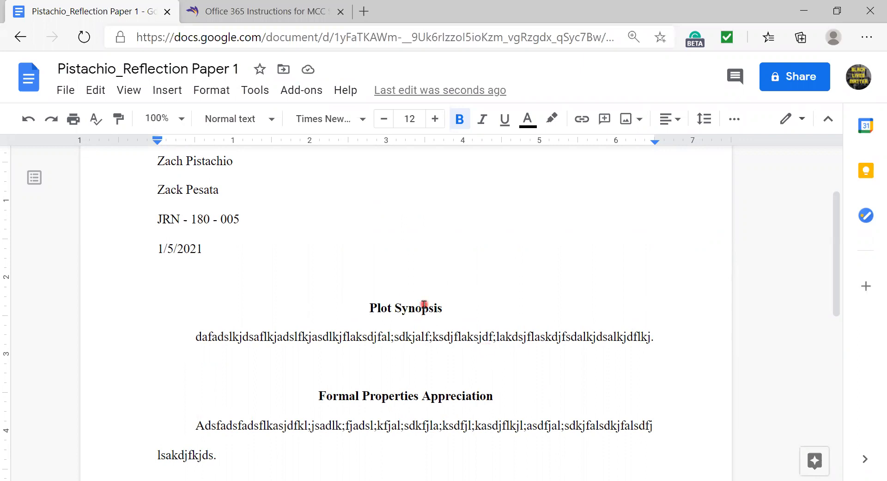
{"action": "scroll", "coordinate": [424, 304], "scroll_direction": "down", "scroll_amount": 4}
{"action": "left_click", "coordinate": [447, 318]}
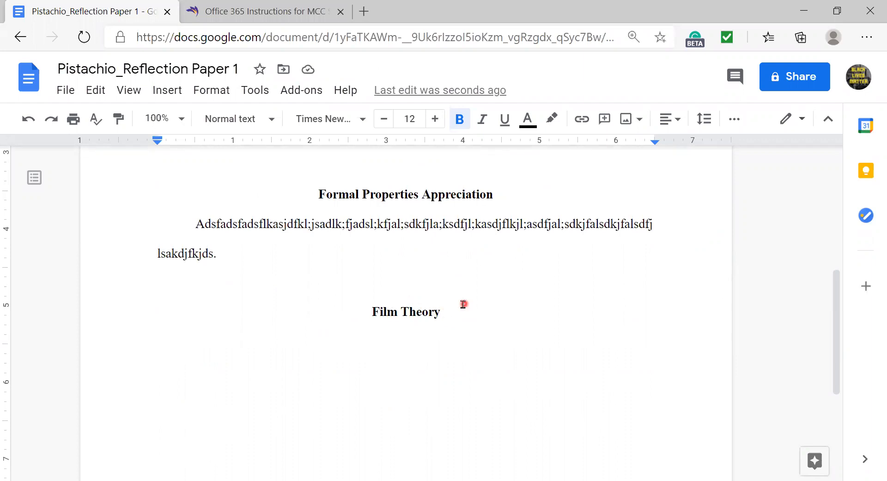
{"action": "scroll", "coordinate": [527, 310], "scroll_direction": "up", "scroll_amount": 3}
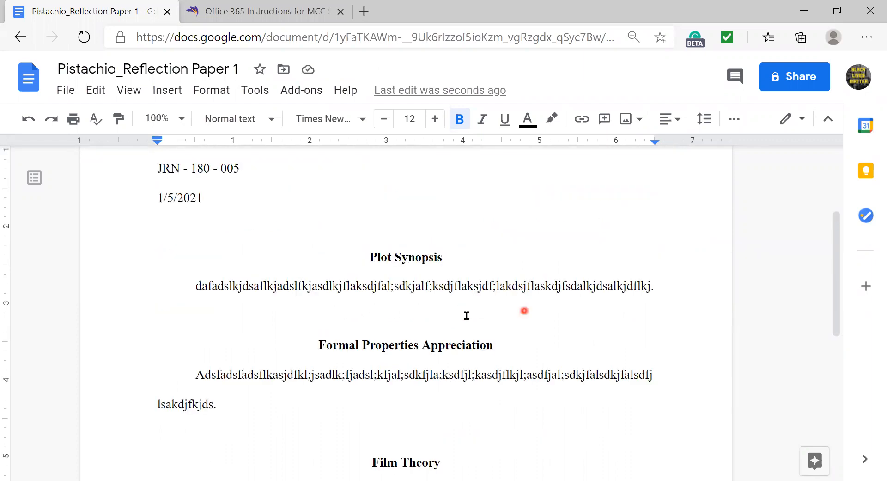
{"action": "scroll", "coordinate": [492, 413], "scroll_direction": "down", "scroll_amount": 2}
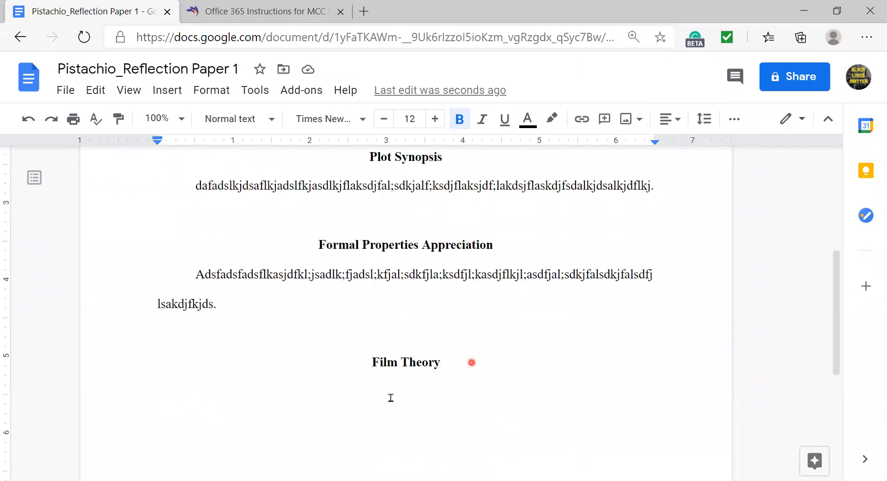
{"action": "scroll", "coordinate": [476, 372], "scroll_direction": "up", "scroll_amount": 2}
{"action": "scroll", "coordinate": [477, 370], "scroll_direction": "down", "scroll_amount": 1}
- Delete the Plot Synopsis, Formal Properties Appreciation and Film Theory sections
{"action": "left_click_drag", "start_coordinate": [469, 408], "coordinate": [429, 290]}
{"action": "key", "text": "BackSpace"}
{"action": "key", "text": "BackSpace"}
{"action": "key", "text": "BackSpace"}
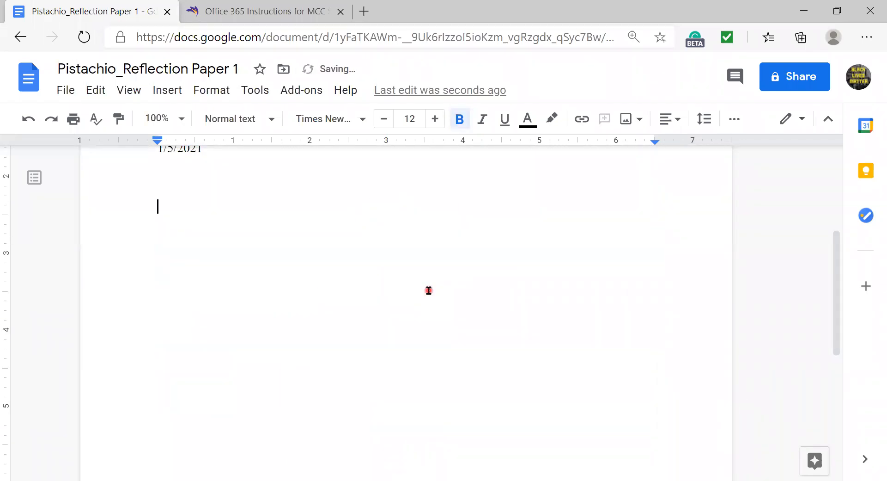
{"action": "key", "text": "BackSpace"}
{"action": "scroll", "coordinate": [429, 290], "scroll_direction": "up", "scroll_amount": 1}
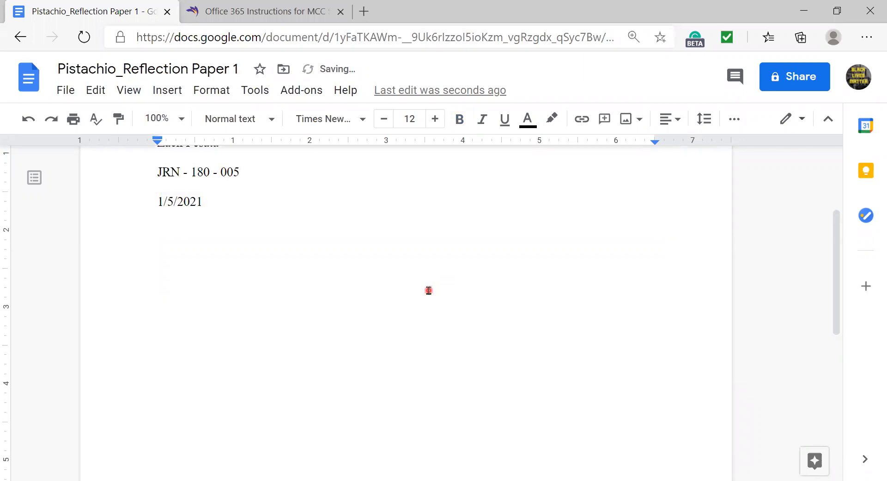
- Type the body line 'This is my paper.' on a new line below the date
{"action": "key", "text": "Return"}
{"action": "key", "text": "Return"}
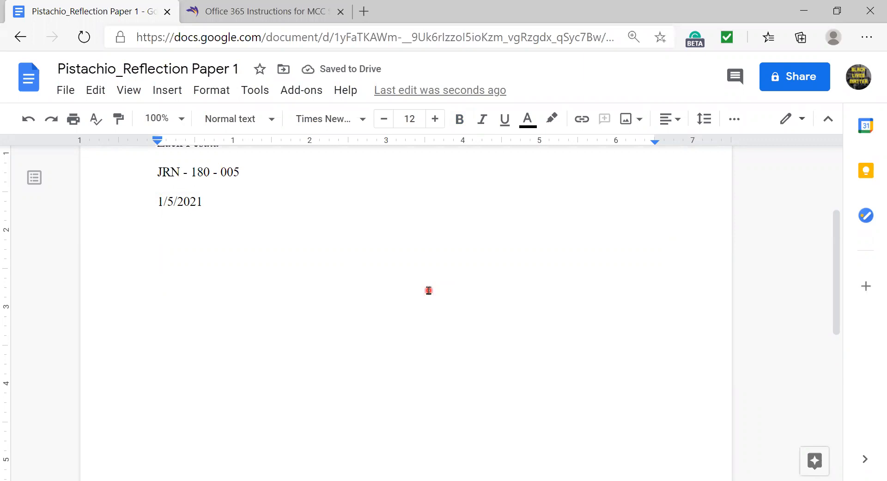
{"action": "type", "text": "dsfdf"}
{"action": "key", "text": "BackSpace"}
{"action": "key", "text": "BackSpace"}
{"action": "key", "text": "BackSpace"}
{"action": "key", "text": "BackSpace"}
{"action": "key", "text": "BackSpace"}
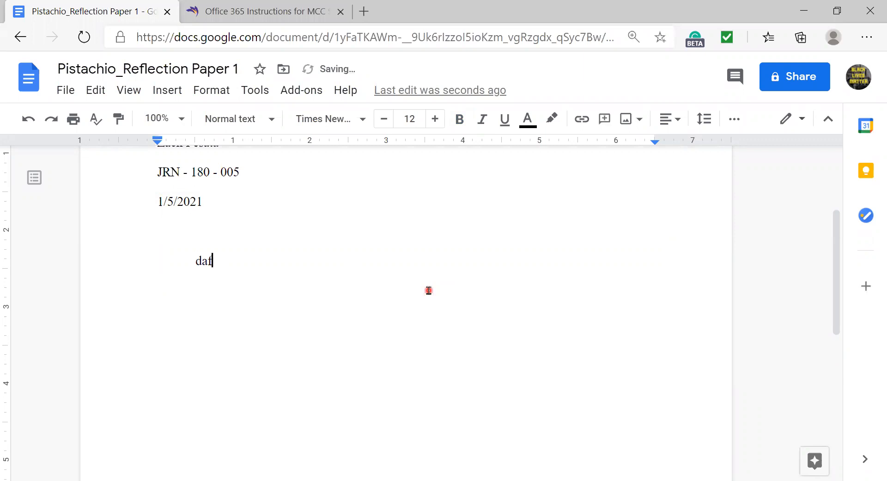
{"action": "type", "text": "This is my paper."}
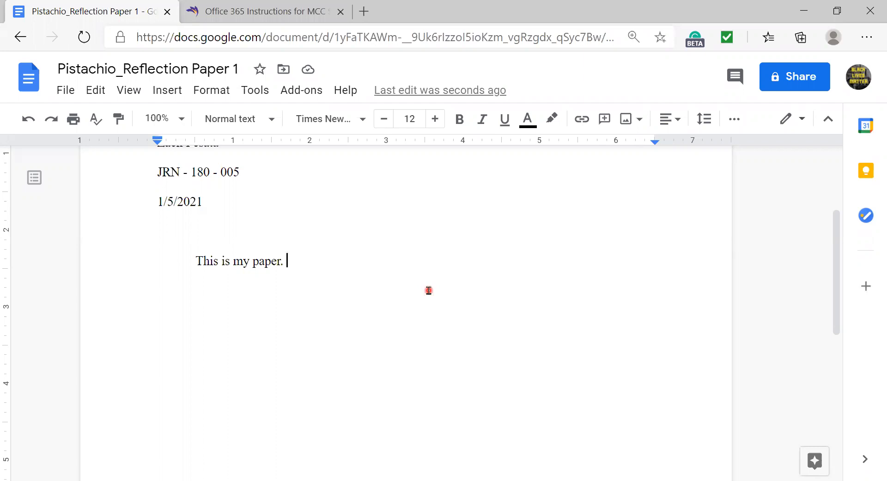
{"action": "key", "text": "Return"}
{"action": "key", "text": "Return"}
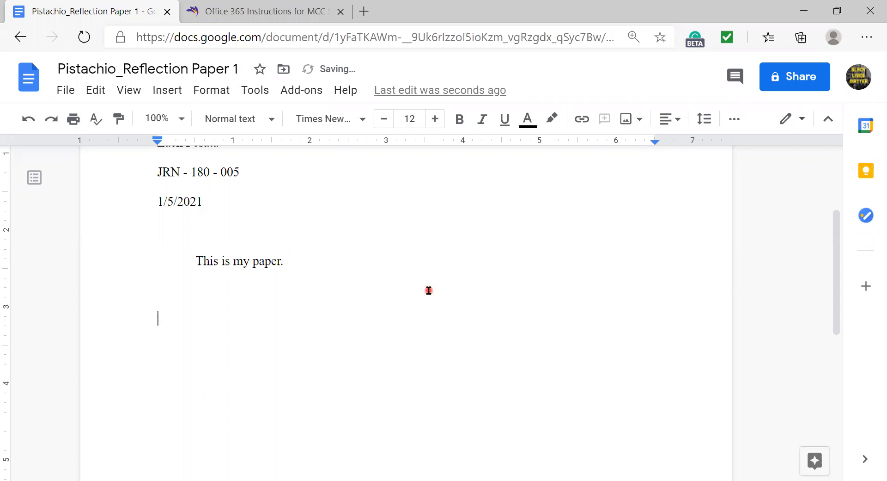
- Insert a page break after the body text and place the caret at the top of page 2
{"action": "scroll", "coordinate": [286, 327], "scroll_direction": "up", "scroll_amount": 2}
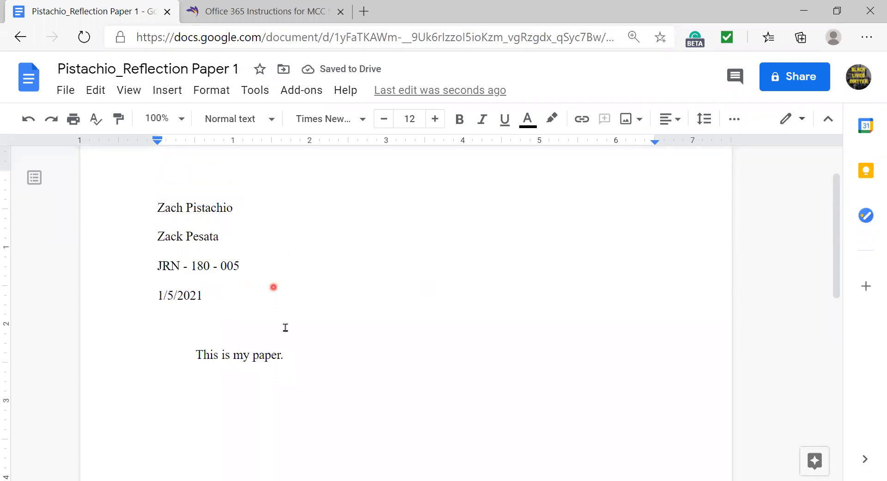
{"action": "scroll", "coordinate": [217, 377], "scroll_direction": "down", "scroll_amount": 1}
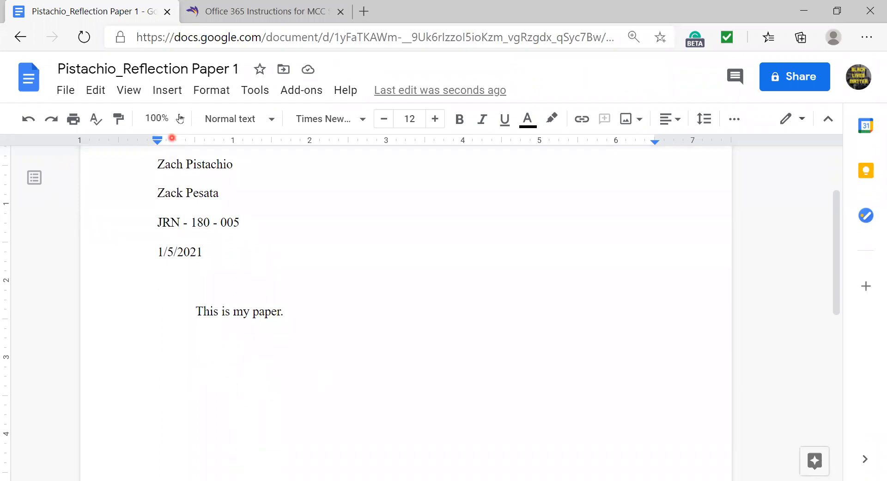
{"action": "left_click", "coordinate": [175, 96]}
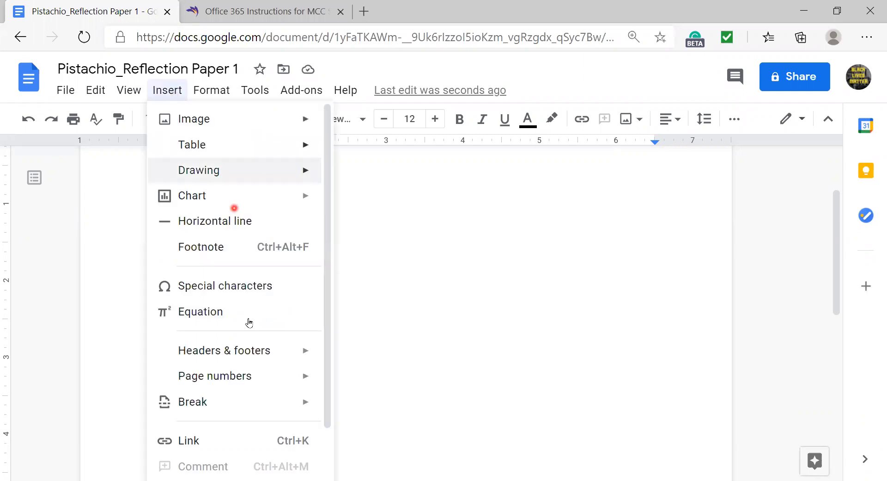
{"action": "mouse_move", "coordinate": [226, 411]}
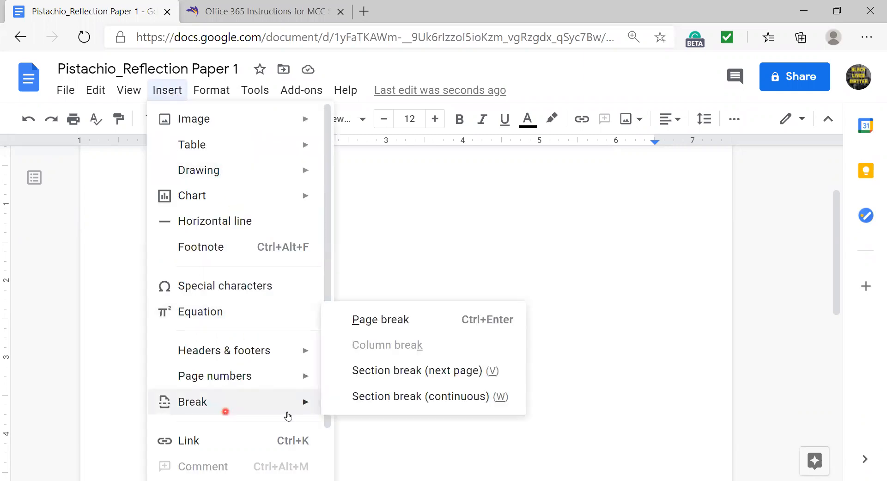
{"action": "left_click", "coordinate": [378, 328]}
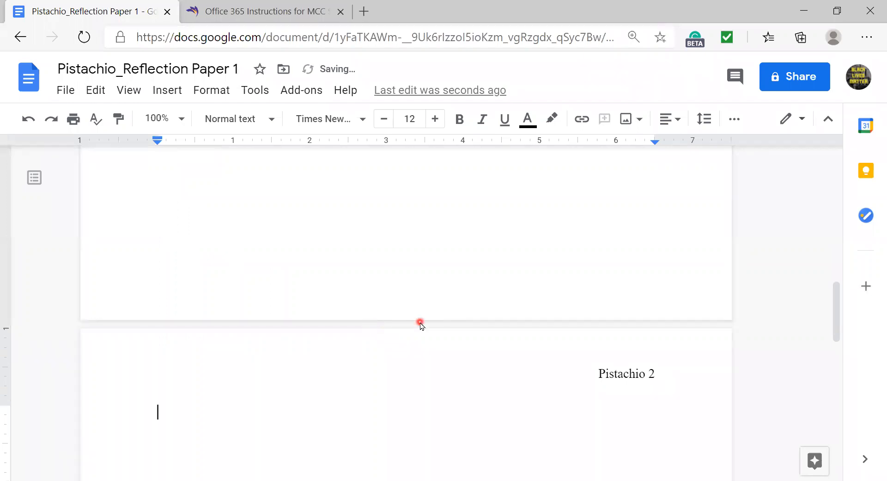
{"action": "scroll", "coordinate": [420, 321], "scroll_direction": "up", "scroll_amount": 5}
{"action": "scroll", "coordinate": [420, 321], "scroll_direction": "up", "scroll_amount": 5}
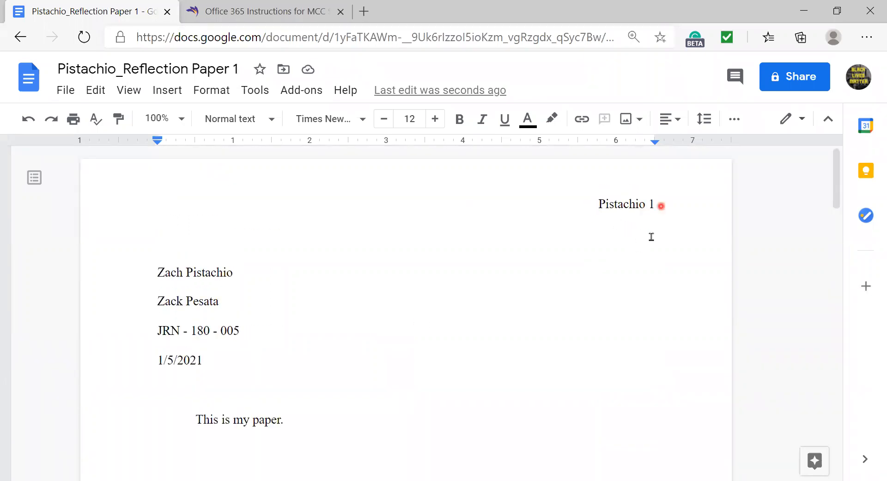
{"action": "scroll", "coordinate": [625, 290], "scroll_direction": "down", "scroll_amount": 5}
{"action": "scroll", "coordinate": [625, 289], "scroll_direction": "down", "scroll_amount": 15}
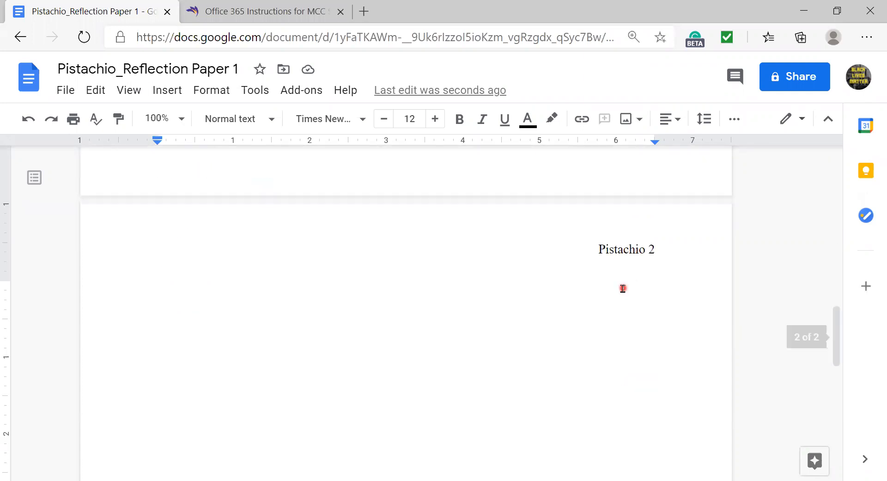
{"action": "scroll", "coordinate": [607, 229], "scroll_direction": "up", "scroll_amount": 3}
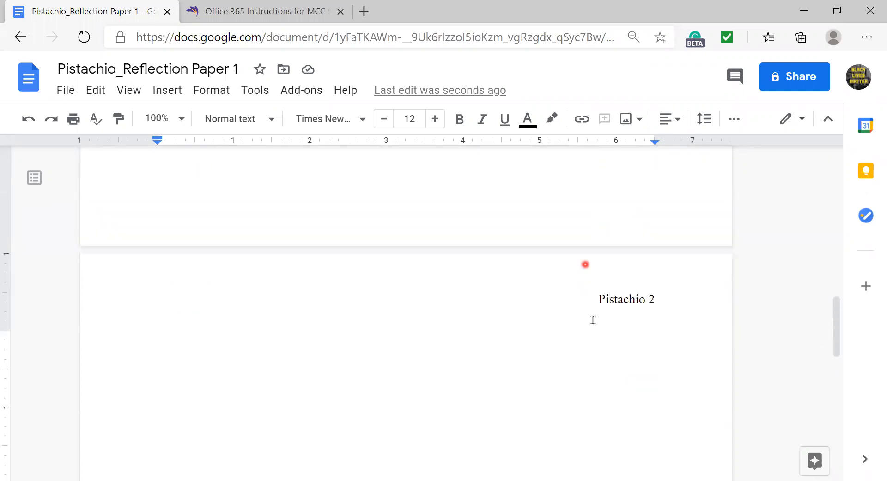
{"action": "left_click", "coordinate": [173, 357]}
- Apply a 0.5-inch hanging special indent to page 2's first line
{"action": "left_click", "coordinate": [217, 98]}
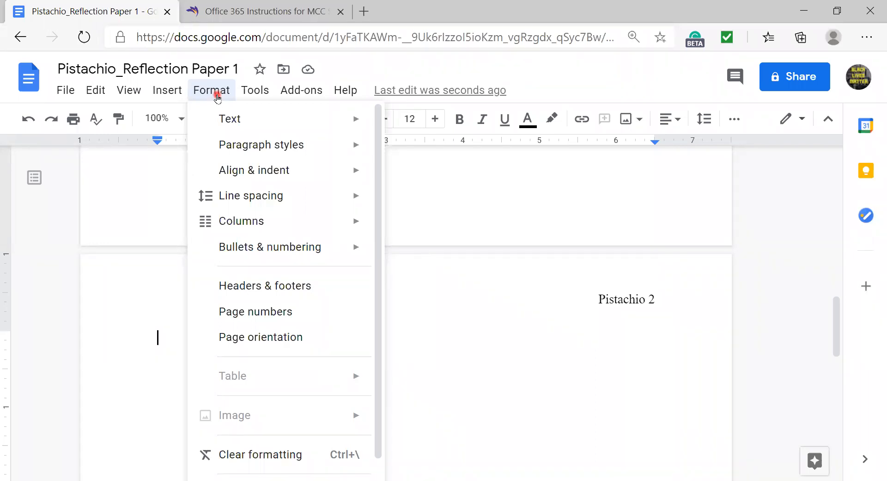
{"action": "mouse_move", "coordinate": [262, 176]}
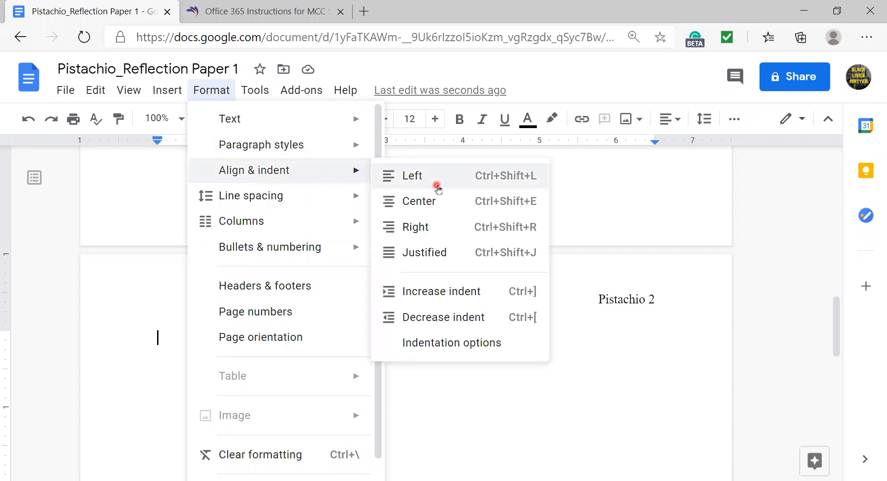
{"action": "left_click", "coordinate": [467, 345]}
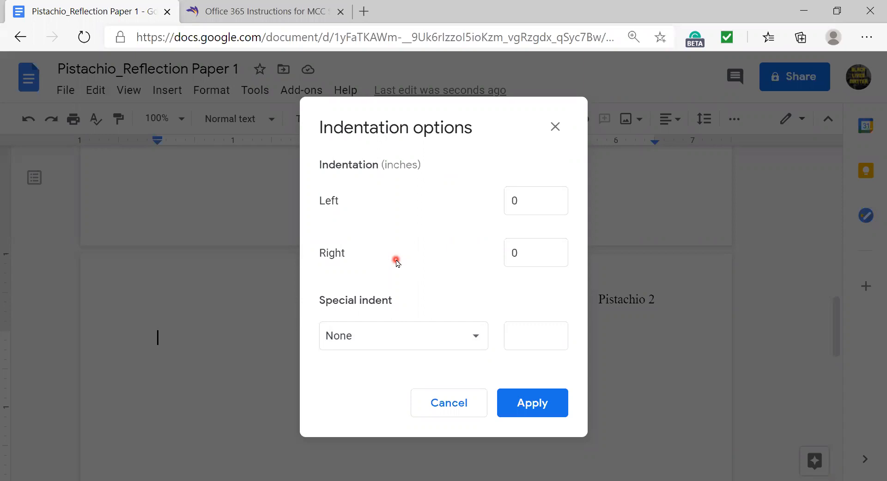
{"action": "left_click", "coordinate": [401, 338]}
{"action": "left_click", "coordinate": [375, 387]}
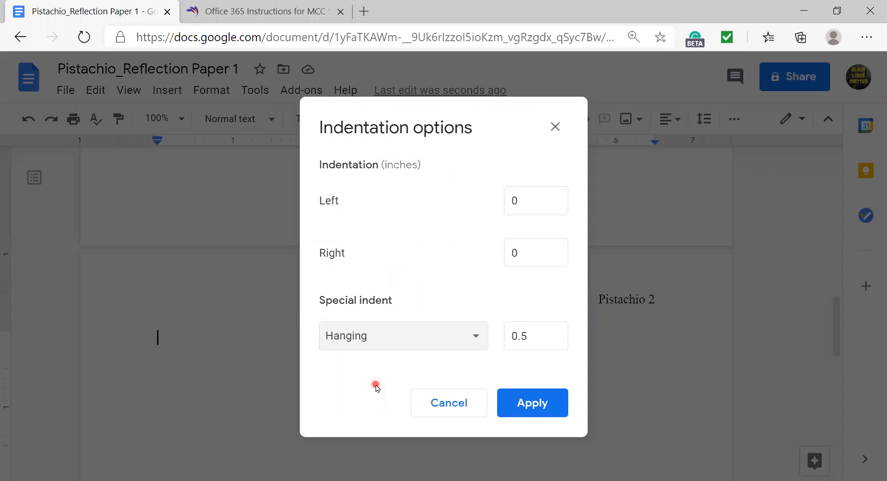
{"action": "left_click", "coordinate": [550, 402]}
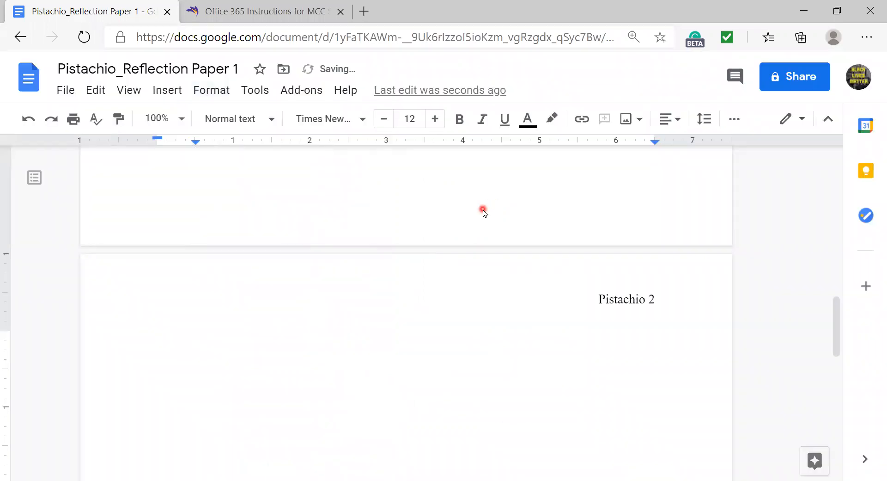
- Add a centred 'Works Cited' heading at the top of page 2
{"action": "scroll", "coordinate": [483, 212], "scroll_direction": "down", "scroll_amount": 2}
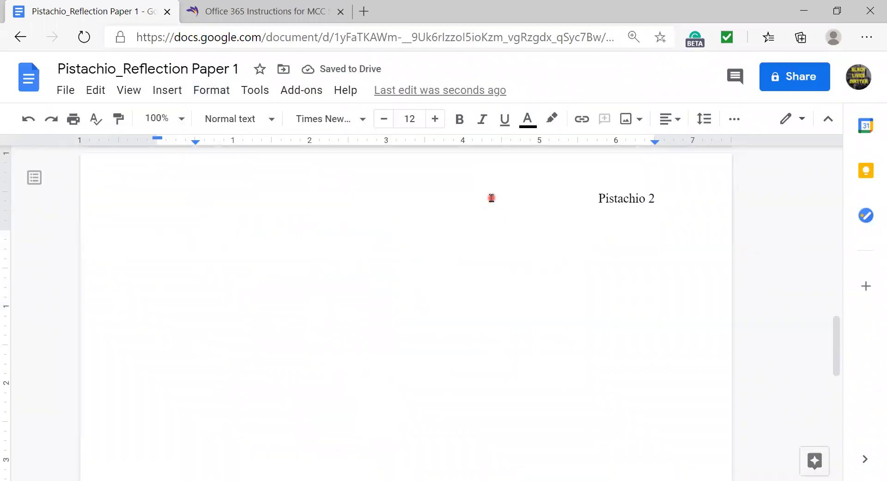
{"action": "scroll", "coordinate": [492, 198], "scroll_direction": "up", "scroll_amount": 1}
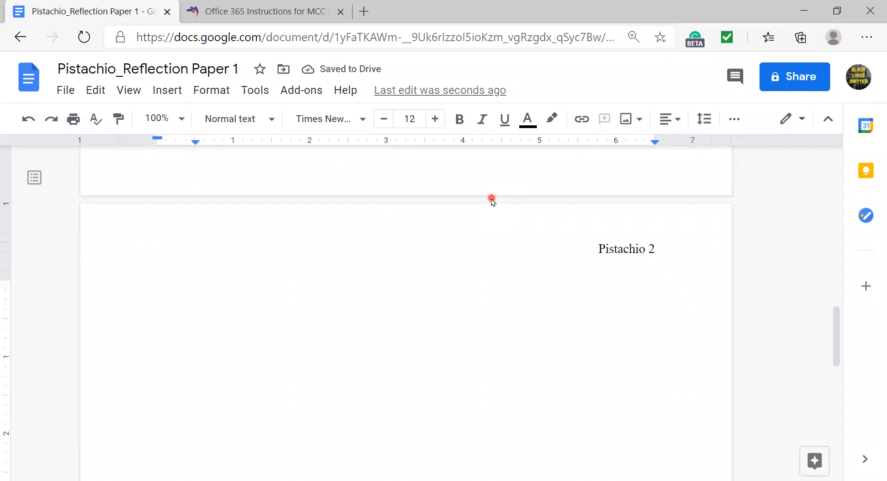
{"action": "key", "text": "Return"}
{"action": "left_click", "coordinate": [677, 123]}
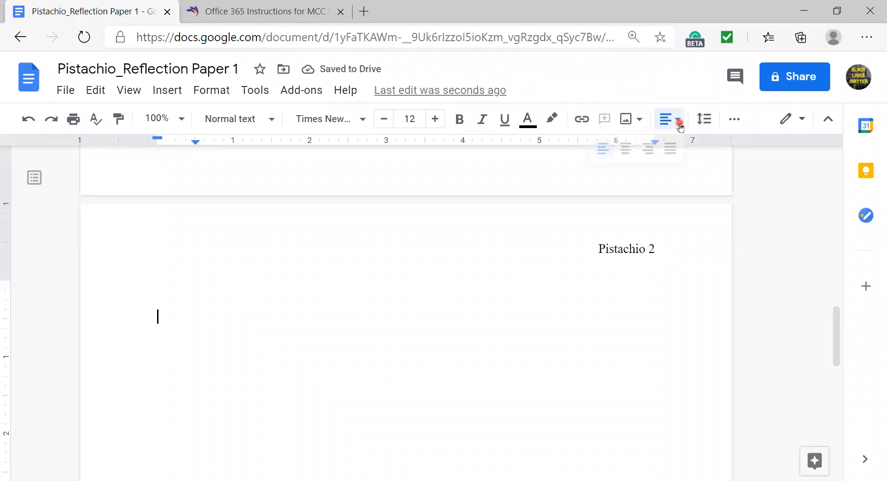
{"action": "left_click", "coordinate": [626, 148]}
{"action": "type", "text": "Wro"}
{"action": "key", "text": "BackSpace"}
{"action": "key", "text": "BackSpace"}
{"action": "type", "text": "orks Cited"}
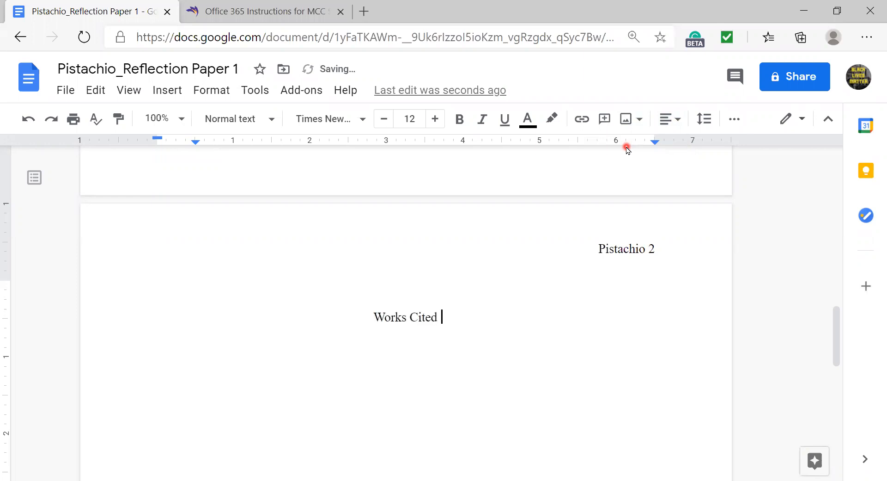
- Start a new left-aligned line below Works Cited
{"action": "key", "text": "Return"}
{"action": "left_click", "coordinate": [670, 119]}
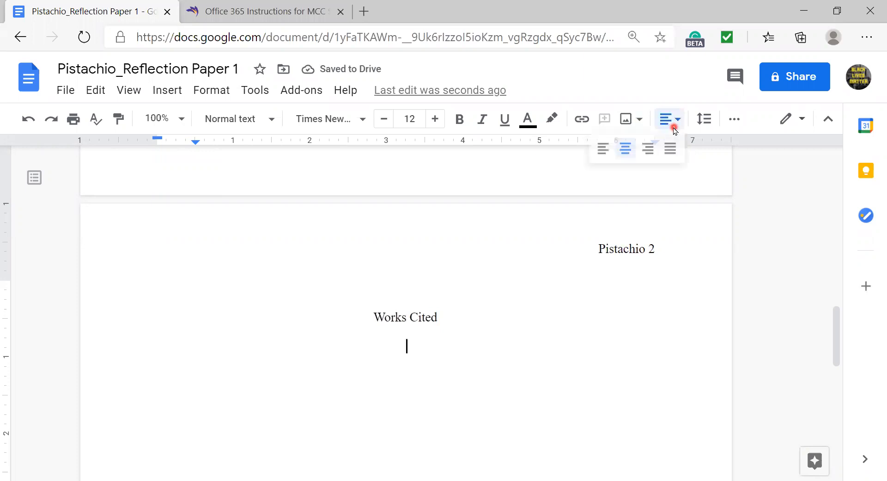
{"action": "left_click", "coordinate": [599, 159]}
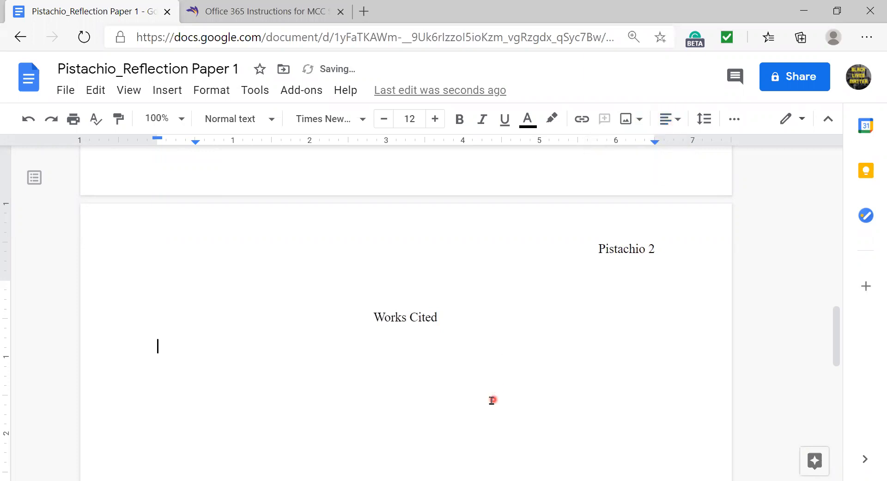
- Type the citation's authors 'Gillespie, Paula, and Neal Lerner.' above the pasted entry
{"action": "scroll", "coordinate": [492, 400], "scroll_direction": "down", "scroll_amount": 1}
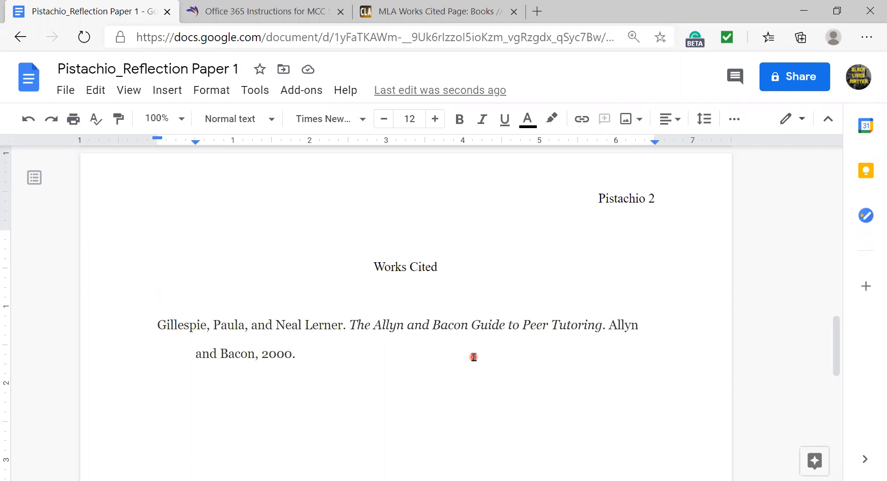
{"action": "type", "text": "Gillespie, Paula, and Neal Lerner."}
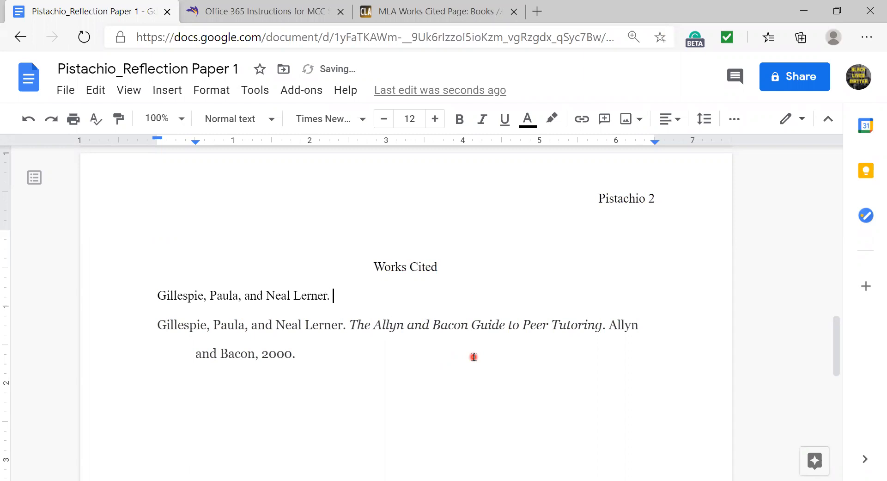
- Finish the citation with italic 'The Allyn and Bacon Guide to Peer Tutoring.' then 'Allyn and Bacon, 2000.'
{"action": "key", "text": "ctrl+i"}
{"action": "type", "text": "The "}
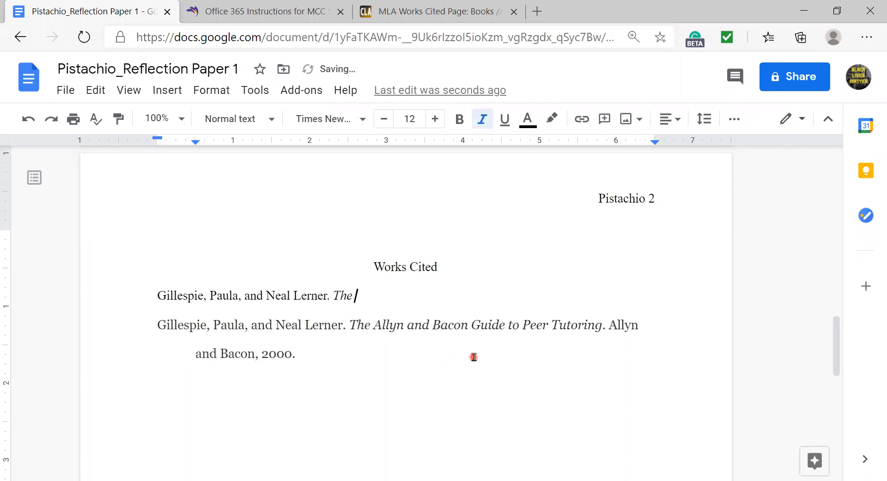
{"action": "type", "text": "Allyn and Bacon G"}
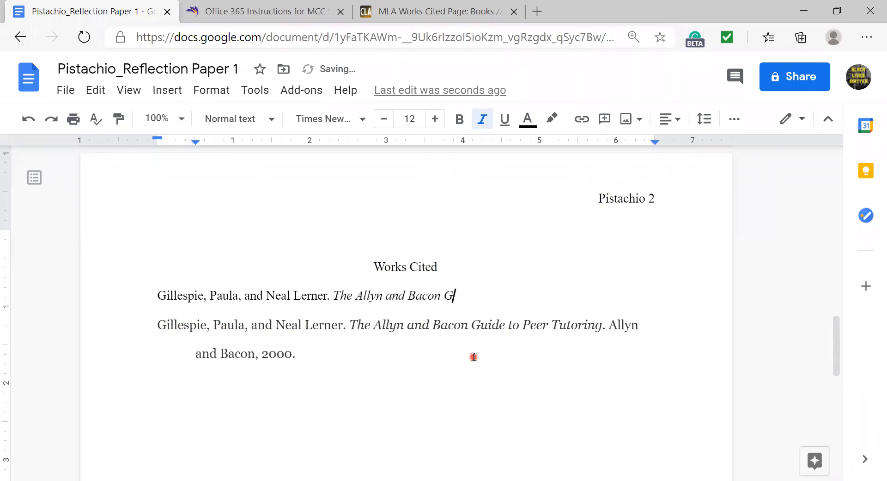
{"action": "type", "text": "uide to Peer Tu"}
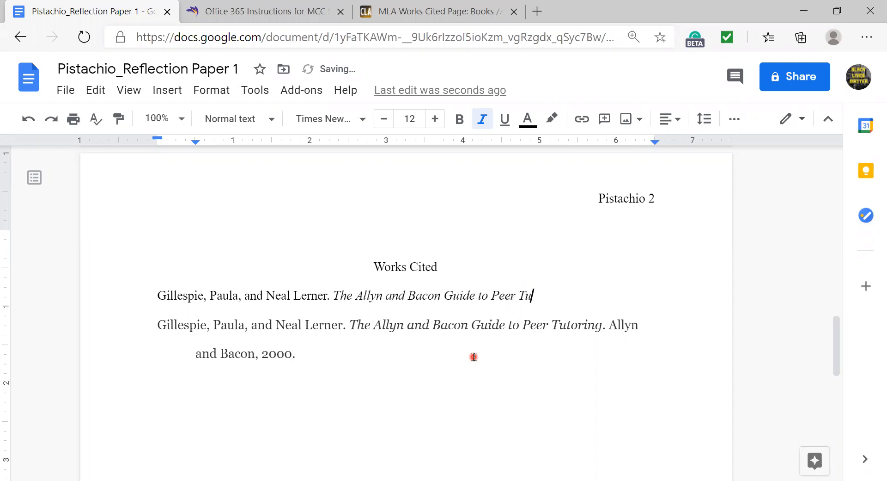
{"action": "type", "text": "toring"}
{"action": "type", "text": "."}
{"action": "key", "text": "ctrl+i"}
{"action": "type", "text": "Allyn and b"}
{"action": "key", "text": "BackSpace"}
{"action": "type", "text": "Bacon, "}
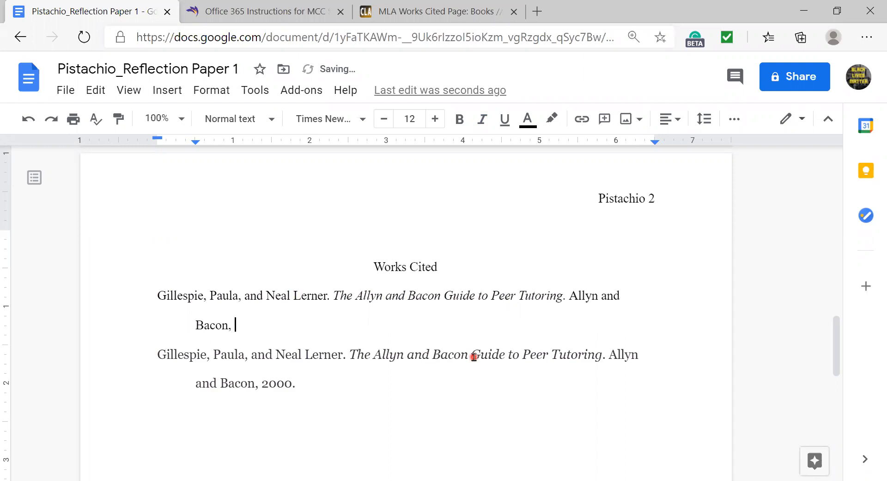
{"action": "type", "text": "2000."}
- Delete the pasted Georgia-font duplicate citation
{"action": "left_click", "coordinate": [299, 384]}
{"action": "left_click", "coordinate": [159, 355], "text": "shift"}
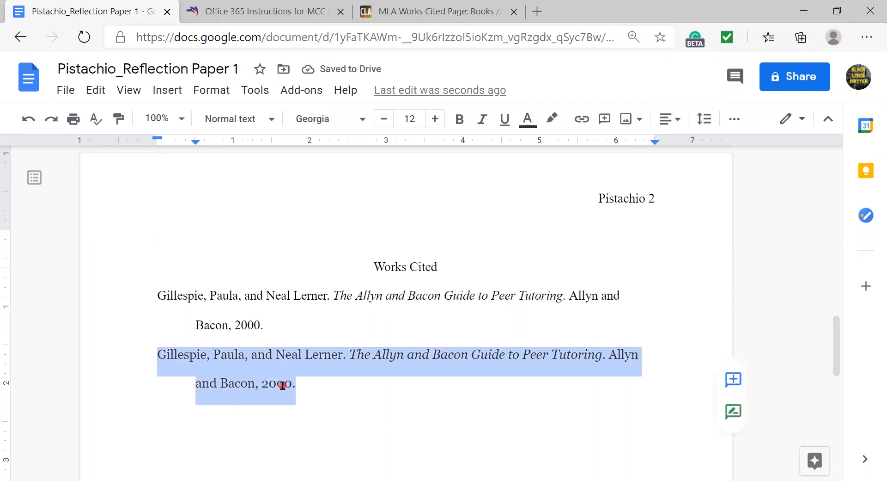
{"action": "key", "text": "BackSpace"}
{"action": "key", "text": "BackSpace"}
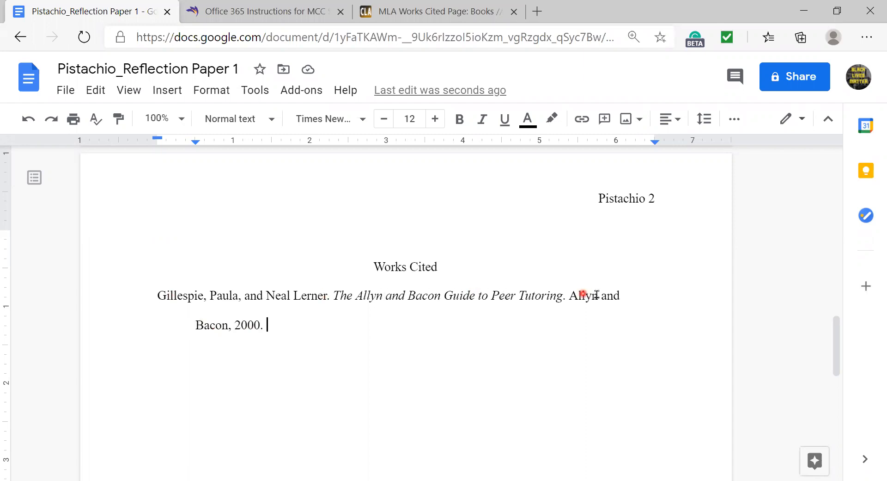
{"action": "left_click", "coordinate": [157, 295]}
{"action": "left_click", "coordinate": [305, 326]}
{"action": "scroll", "coordinate": [422, 282], "scroll_direction": "down", "scroll_amount": 1}
{"action": "scroll", "coordinate": [422, 280], "scroll_direction": "down", "scroll_amount": 1}
{"action": "scroll", "coordinate": [421, 280], "scroll_direction": "up", "scroll_amount": 1}
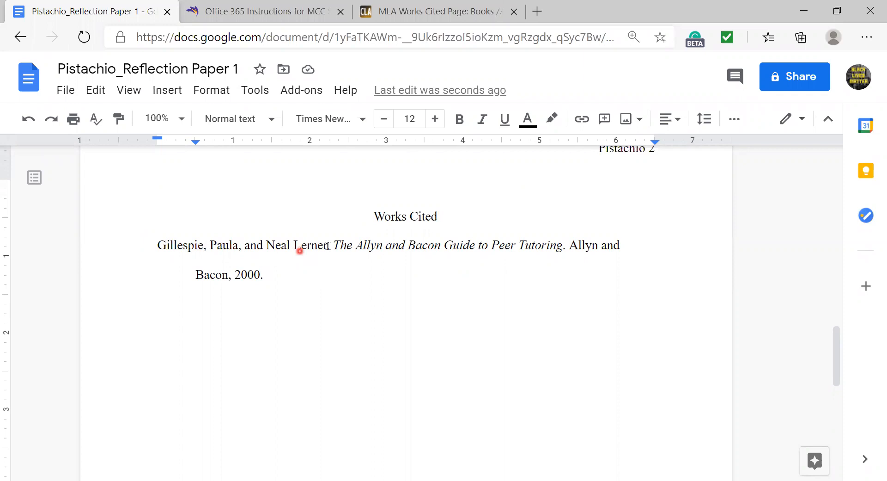
{"action": "left_click_drag", "start_coordinate": [333, 246], "coordinate": [566, 251]}
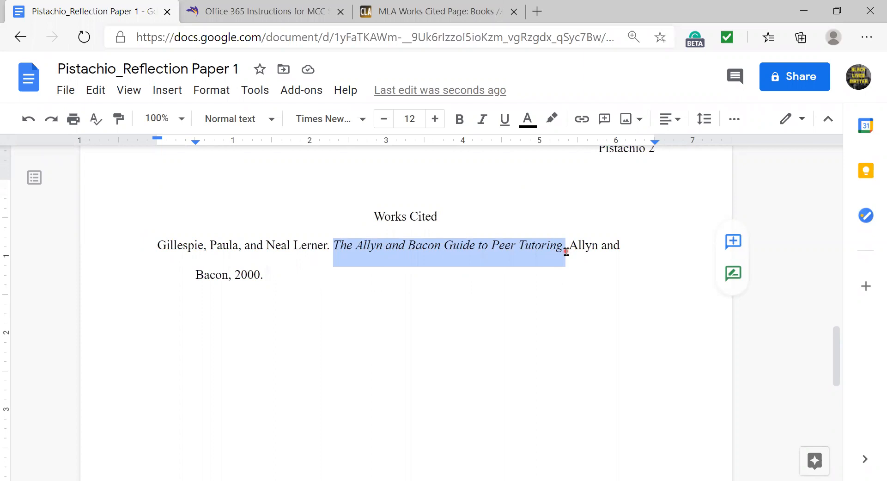
{"action": "left_click", "coordinate": [351, 291]}
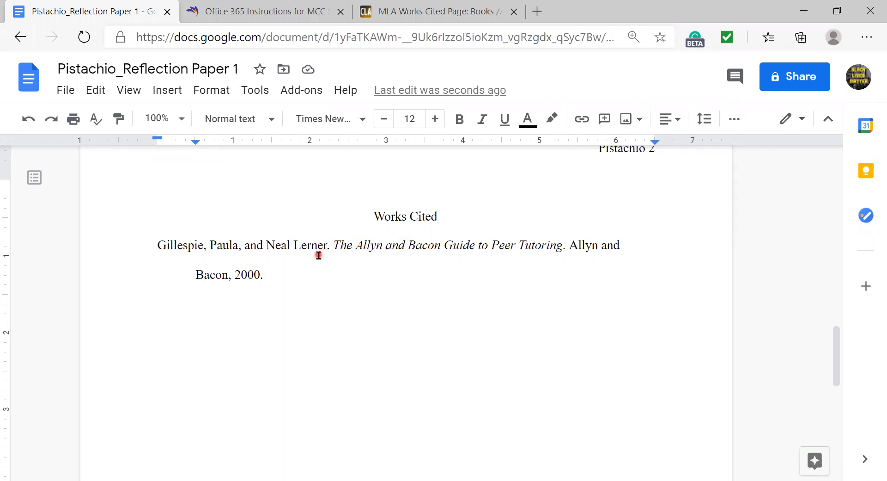
{"action": "key", "text": "ctrl+i"}
{"action": "type", "text": "adsf"}
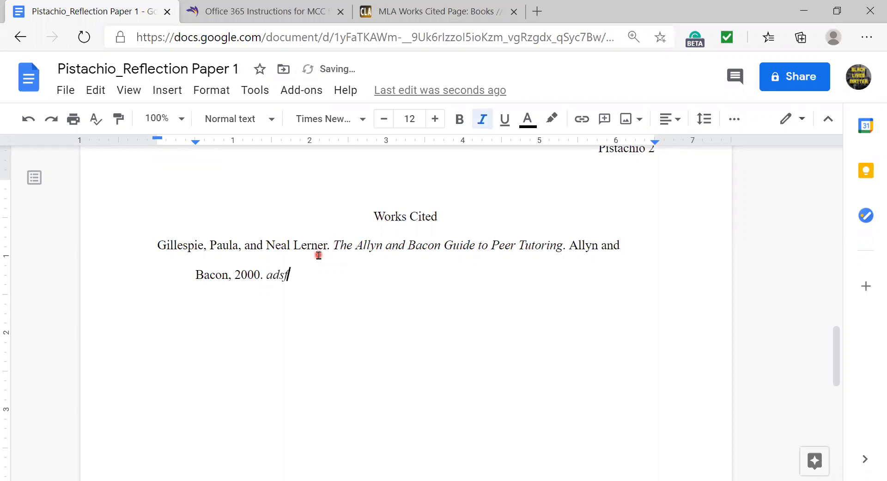
{"action": "type", "text": "adsfasdfsad"}
{"action": "key", "text": "BackSpace"}
{"action": "key", "text": "BackSpace"}
{"action": "key", "text": "BackSpace"}
{"action": "key", "text": "BackSpace"}
{"action": "key", "text": "BackSpace"}
{"action": "key", "text": "BackSpace"}
{"action": "key", "text": "BackSpace"}
{"action": "key", "text": "BackSpace"}
{"action": "key", "text": "BackSpace"}
{"action": "key", "text": "BackSpace"}
{"action": "key", "text": "BackSpace"}
{"action": "key", "text": "BackSpace"}
{"action": "key", "text": "BackSpace"}
{"action": "left_click", "coordinate": [483, 120]}
{"action": "type", "text": "asdfadsfasdfads"}
{"action": "key", "text": "BackSpace"}
{"action": "key", "text": "BackSpace"}
{"action": "key", "text": "BackSpace"}
{"action": "key", "text": "BackSpace"}
{"action": "key", "text": "BackSpace"}
{"action": "key", "text": "BackSpace"}
{"action": "key", "text": "BackSpace"}
{"action": "key", "text": "BackSpace"}
{"action": "key", "text": "BackSpace"}
{"action": "key", "text": "BackSpace"}
{"action": "key", "text": "BackSpace"}
{"action": "key", "text": "BackSpace"}
{"action": "key", "text": "BackSpace"}
{"action": "key", "text": "BackSpace"}
{"action": "key", "text": "BackSpace"}
{"action": "left_click", "coordinate": [485, 126]}
- Review both pages, put the cursor after 'This is my paper.', and open the File menu
{"action": "scroll", "coordinate": [308, 303], "scroll_direction": "up", "scroll_amount": 2}
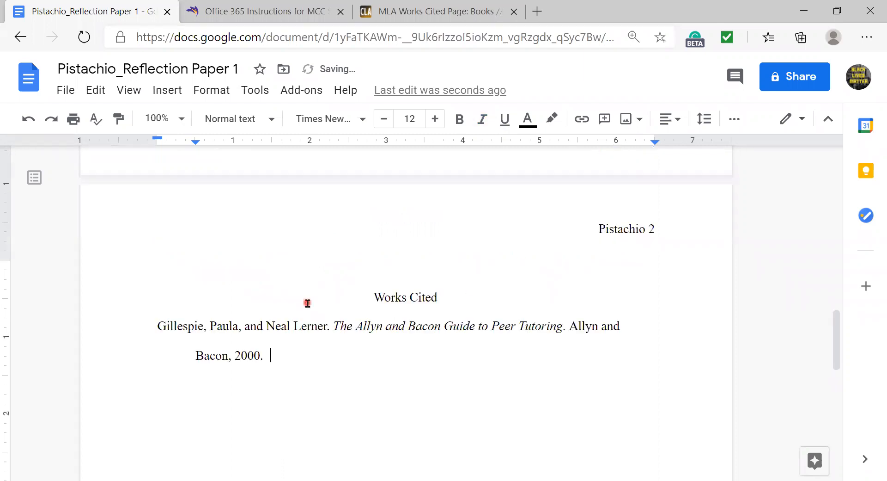
{"action": "scroll", "coordinate": [308, 303], "scroll_direction": "up", "scroll_amount": 1}
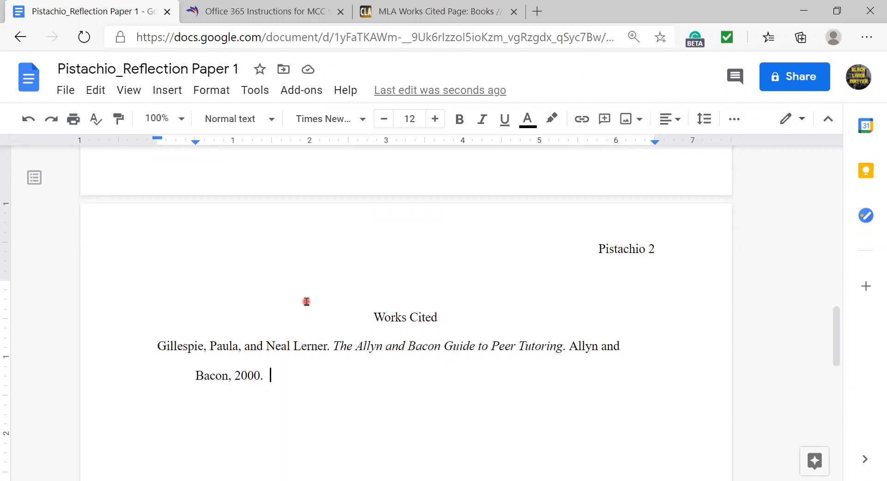
{"action": "scroll", "coordinate": [307, 301], "scroll_direction": "up", "scroll_amount": 2}
{"action": "scroll", "coordinate": [307, 301], "scroll_direction": "down", "scroll_amount": 4}
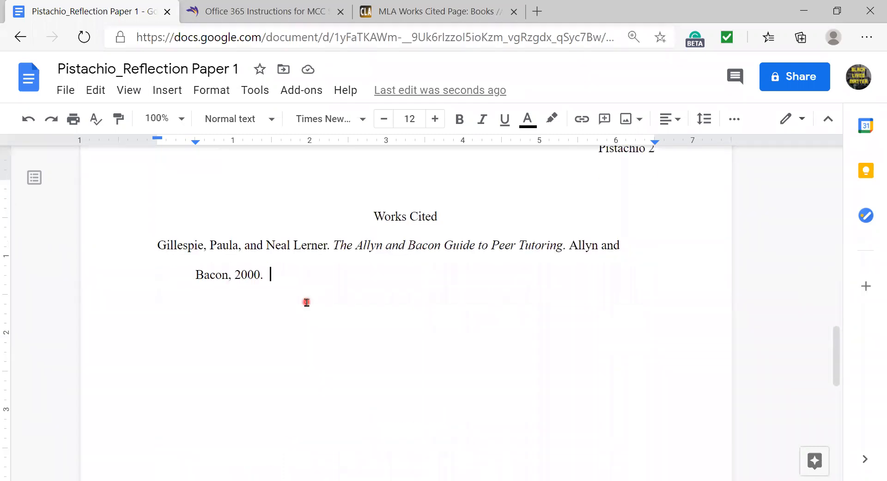
{"action": "scroll", "coordinate": [319, 307], "scroll_direction": "up", "scroll_amount": 6}
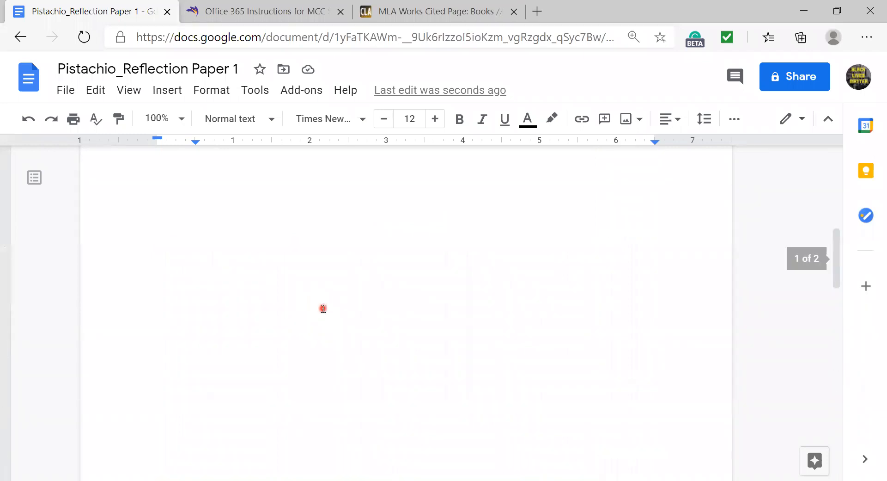
{"action": "scroll", "coordinate": [323, 308], "scroll_direction": "up", "scroll_amount": 3}
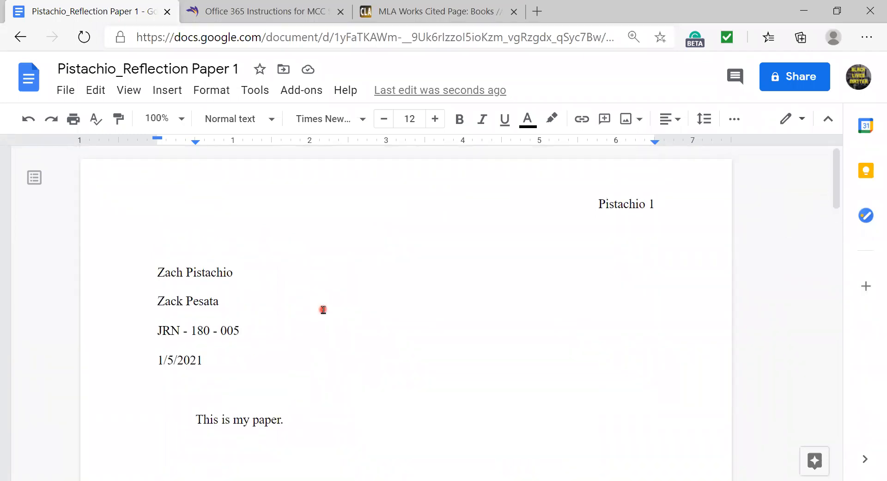
{"action": "scroll", "coordinate": [323, 308], "scroll_direction": "down", "scroll_amount": 10}
{"action": "scroll", "coordinate": [324, 312], "scroll_direction": "down", "scroll_amount": 8}
{"action": "scroll", "coordinate": [323, 312], "scroll_direction": "up", "scroll_amount": 5}
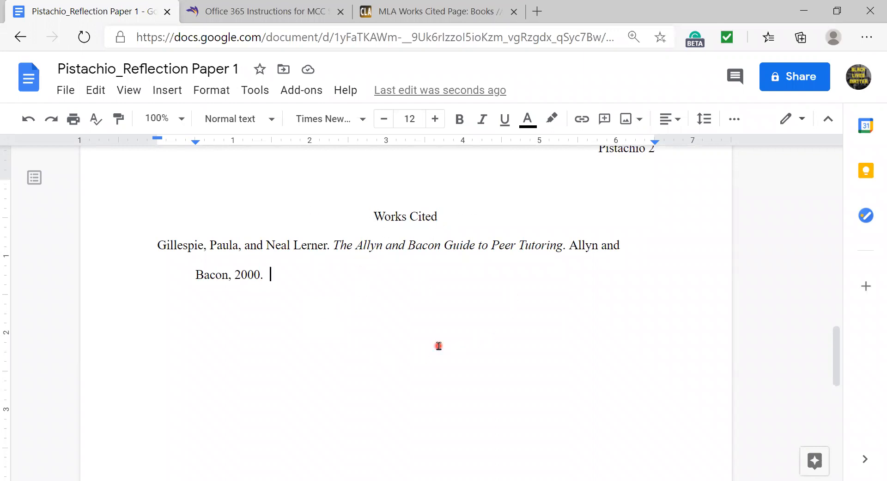
{"action": "scroll", "coordinate": [439, 346], "scroll_direction": "up", "scroll_amount": 5}
{"action": "scroll", "coordinate": [440, 344], "scroll_direction": "up", "scroll_amount": 13}
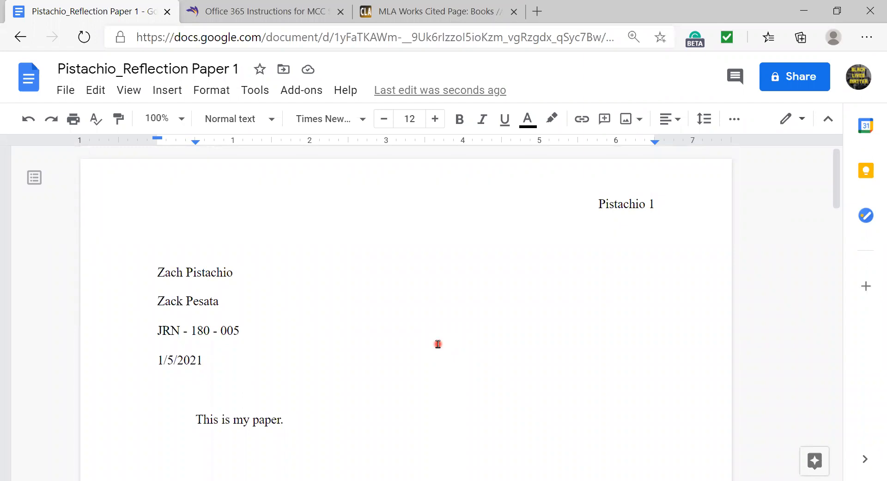
{"action": "scroll", "coordinate": [438, 344], "scroll_direction": "down", "scroll_amount": 1}
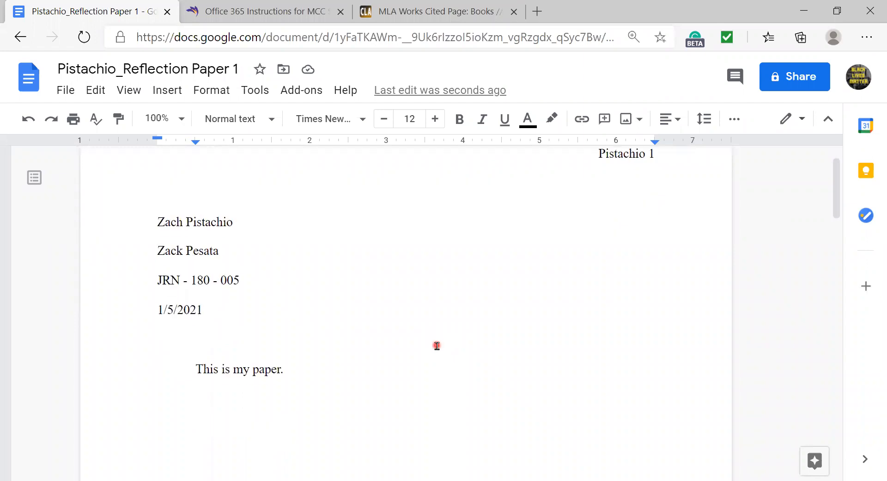
{"action": "left_click", "coordinate": [354, 367]}
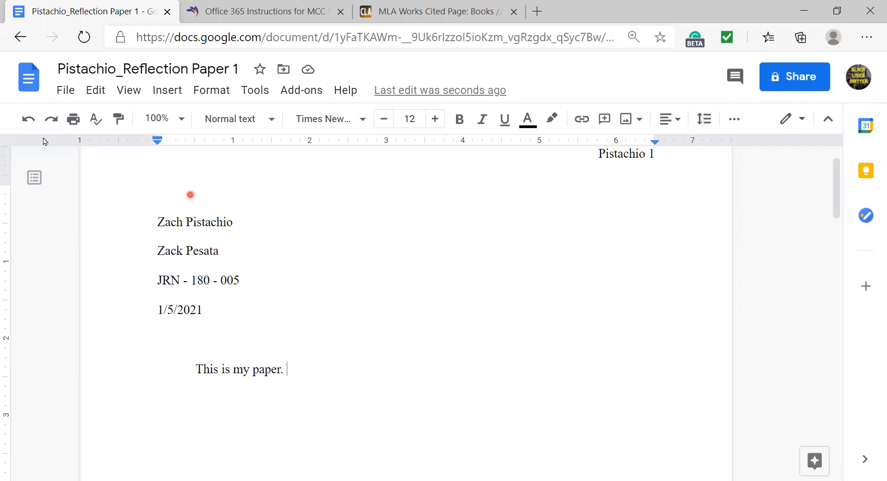
{"action": "left_click", "coordinate": [64, 95]}
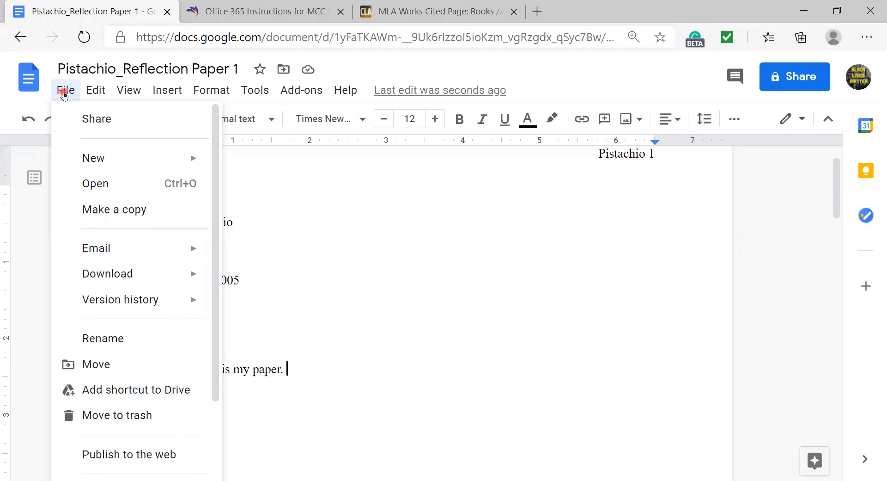
- Download the finished paper as a Microsoft Word document
{"action": "mouse_move", "coordinate": [147, 277]}
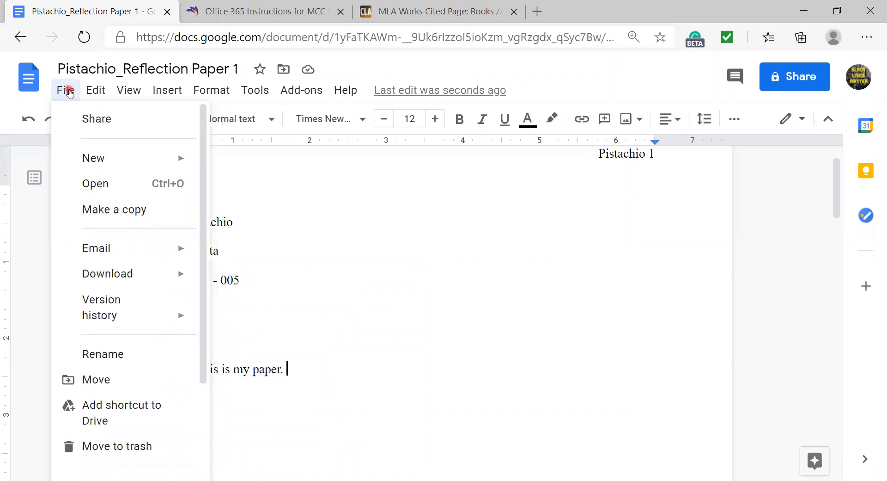
{"action": "mouse_move", "coordinate": [115, 280]}
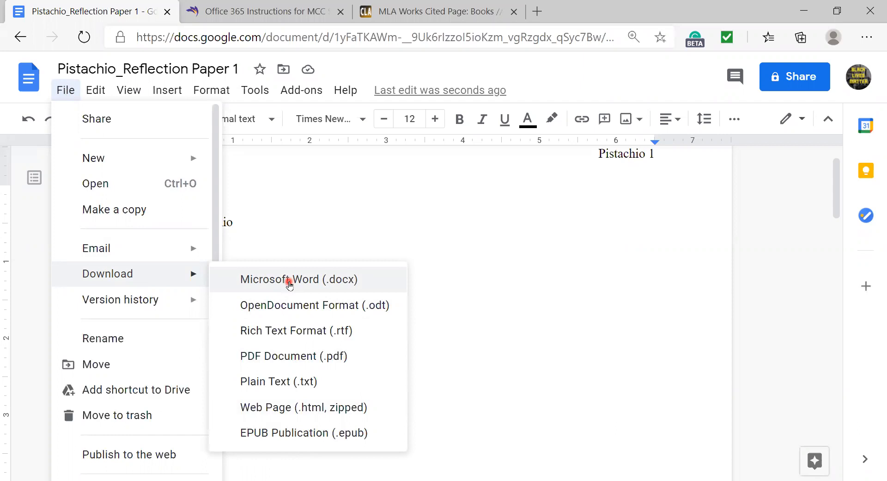
{"action": "left_click", "coordinate": [289, 281]}
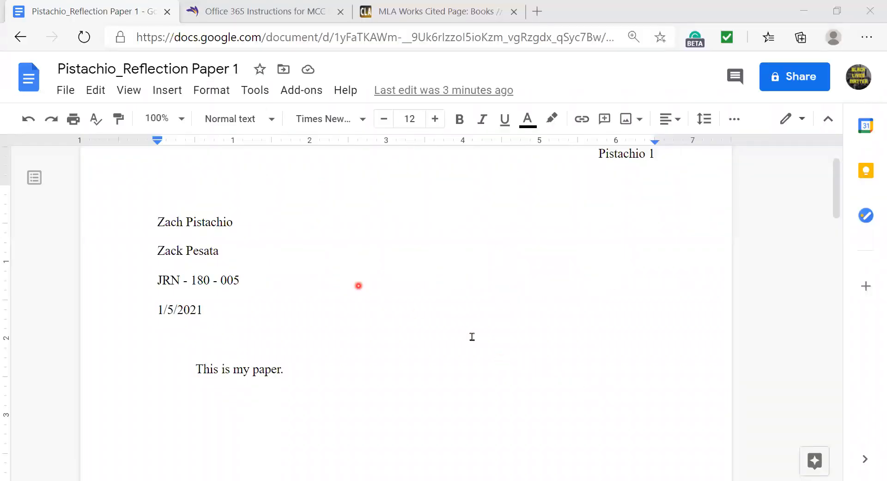
{"action": "left_click", "coordinate": [448, 297]}
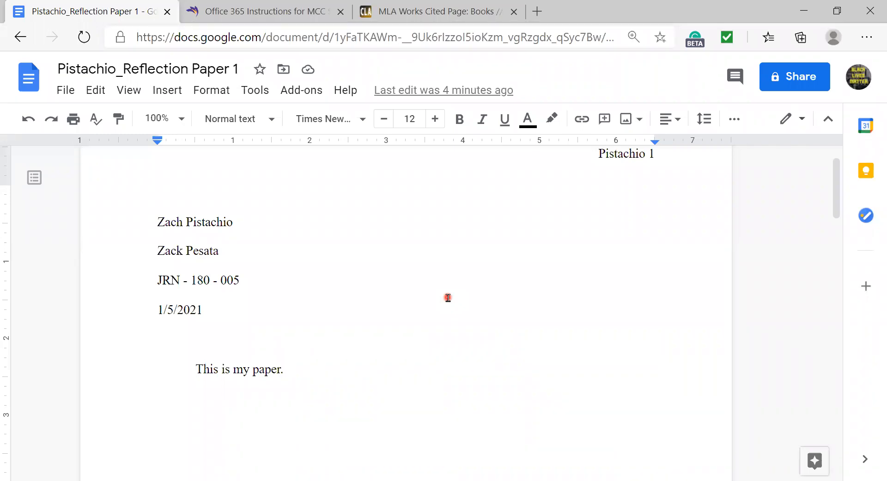
{"action": "left_click", "coordinate": [227, 12]}
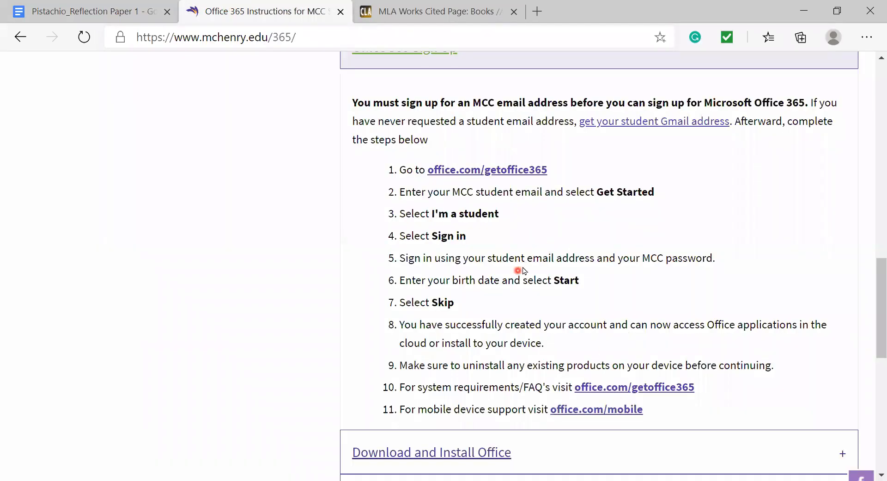
- Scroll back to the top of the Office 365 Instructions for MCC Students page
{"action": "scroll", "coordinate": [473, 271], "scroll_direction": "up", "scroll_amount": 12}
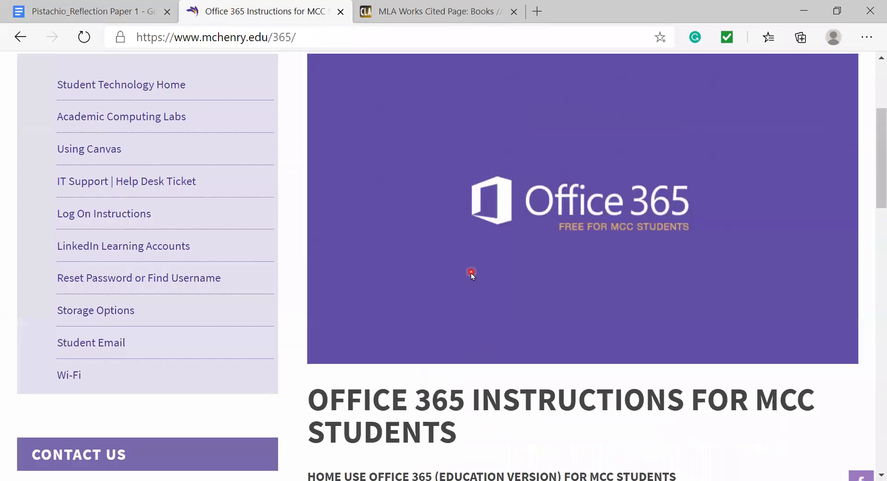
{"action": "scroll", "coordinate": [470, 273], "scroll_direction": "up", "scroll_amount": 5}
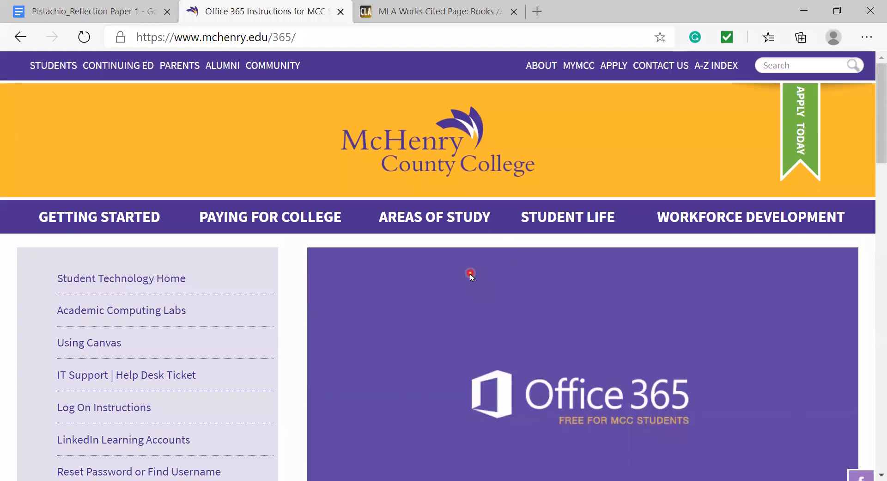